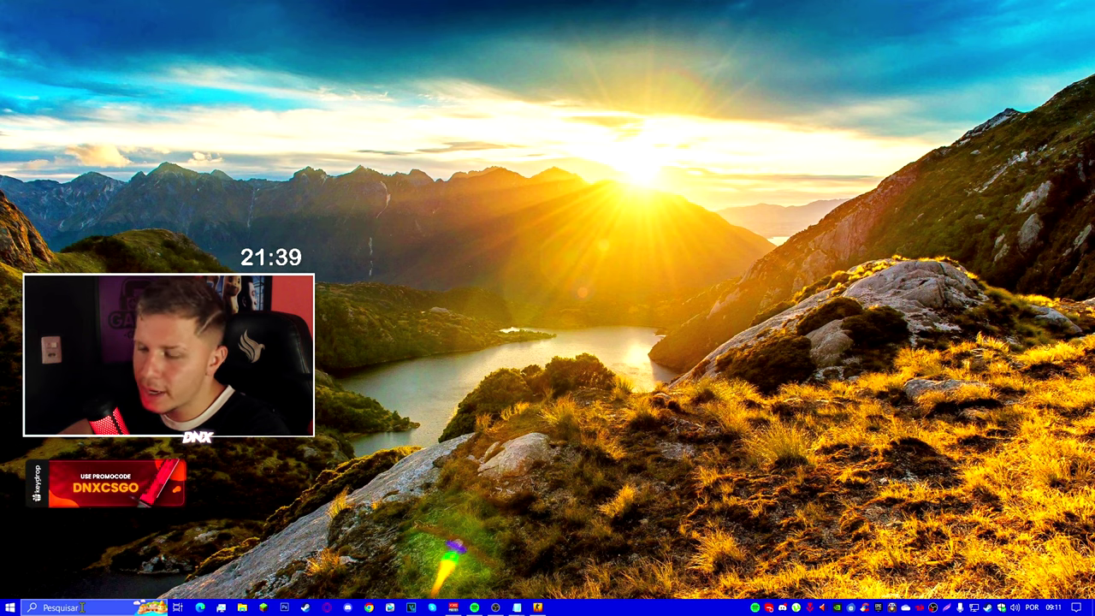
- Open the Windows temporary files folder by running the command temp
{"action": "left_click", "coordinate": [82, 607]}
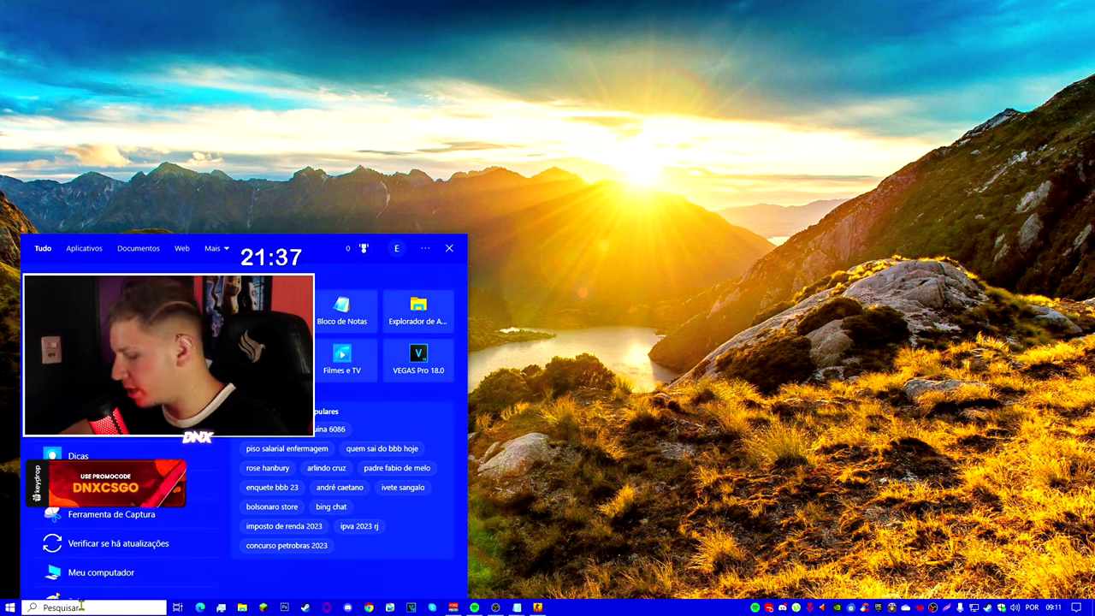
{"action": "left_click", "coordinate": [599, 423]}
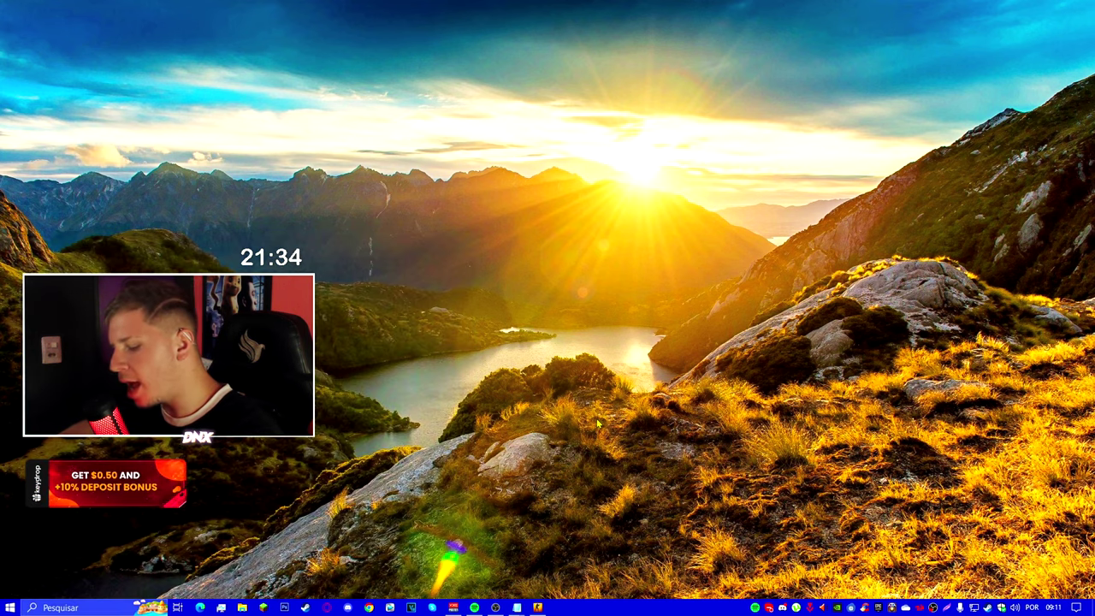
{"action": "key", "text": "super+r"}
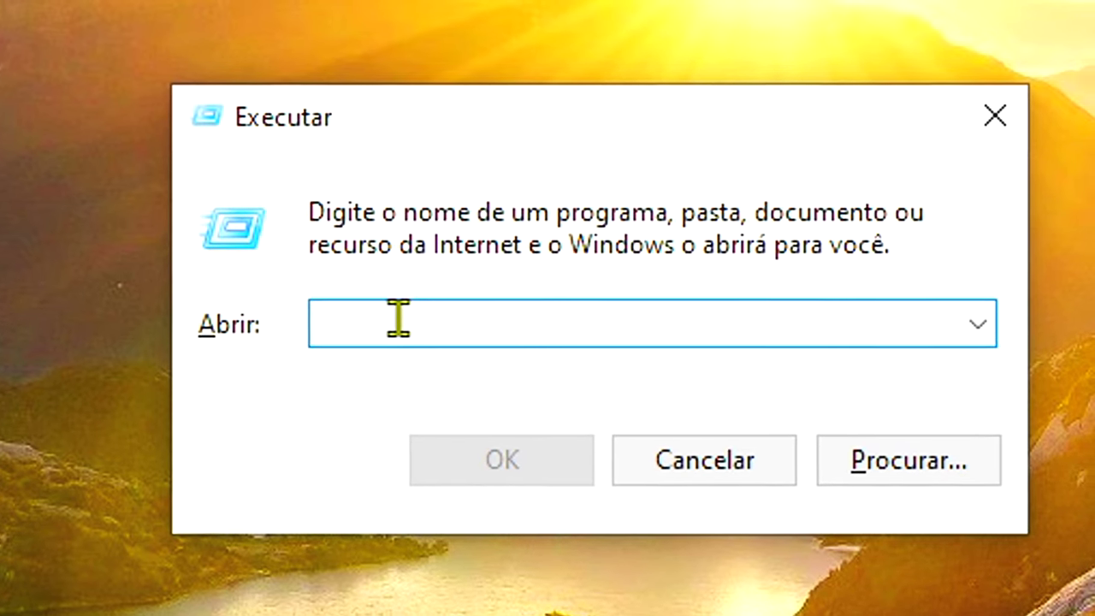
{"action": "type", "text": "temp"}
{"action": "key", "text": "Return"}
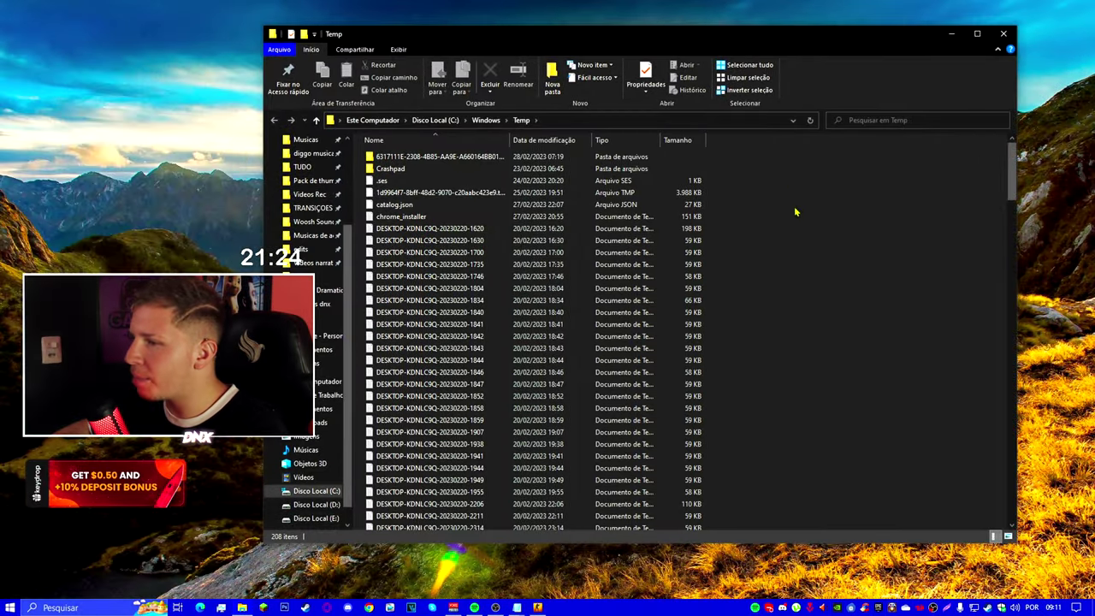
- Permanently delete everything in the Windows Temp folder, skipping all files in use, and close the folder window
{"action": "scroll", "coordinate": [799, 228], "scroll_direction": "down", "scroll_amount": 10}
{"action": "scroll", "coordinate": [815, 246], "scroll_direction": "up", "scroll_amount": 10}
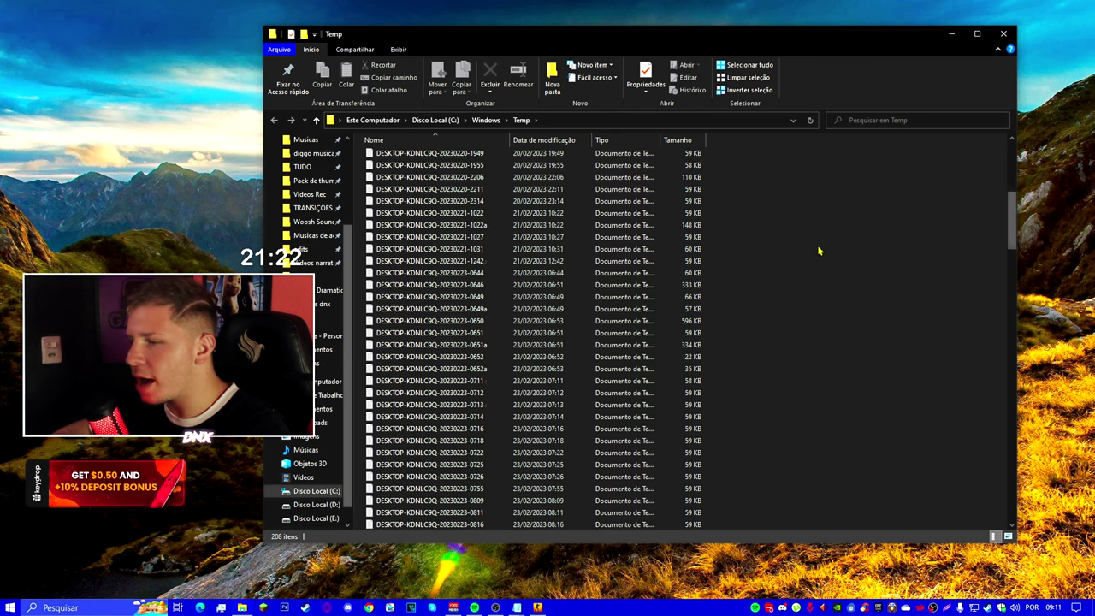
{"action": "key", "text": "ctrl+a"}
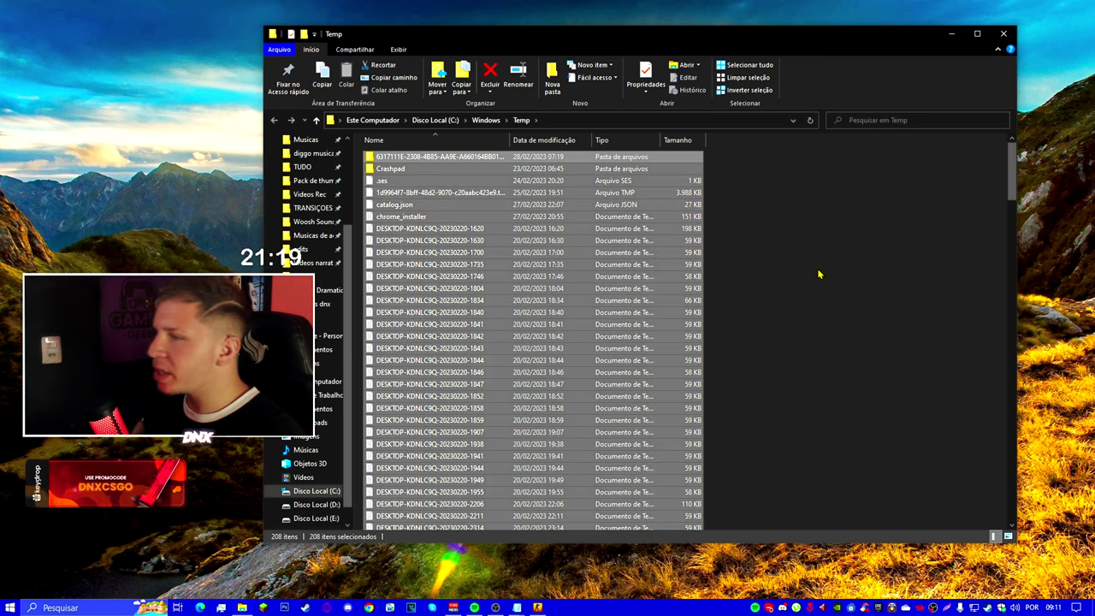
{"action": "key", "text": "shift+Delete"}
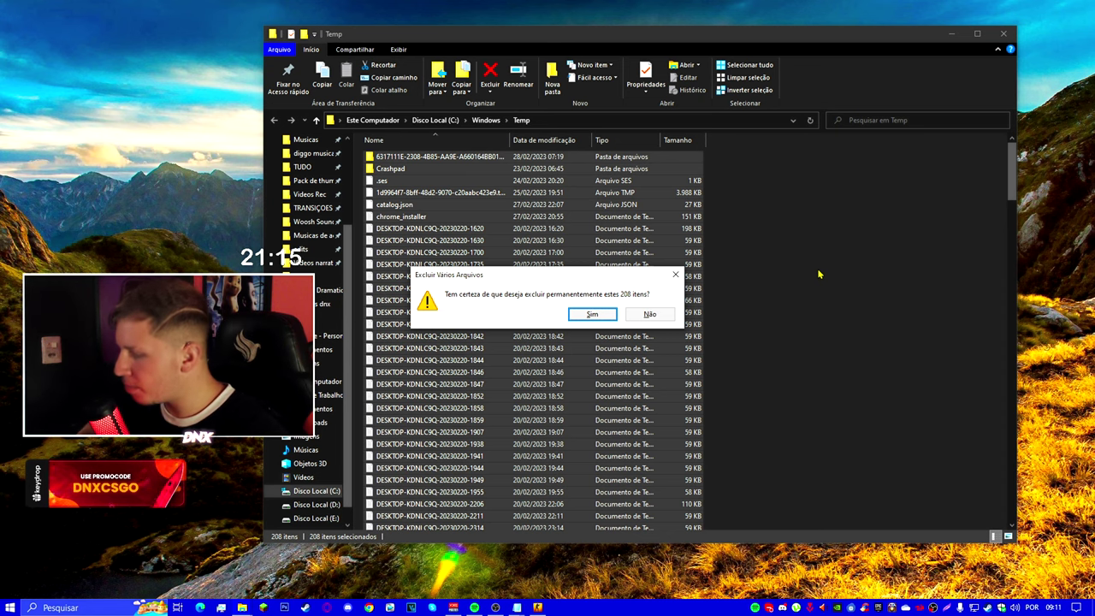
{"action": "key", "text": "Return"}
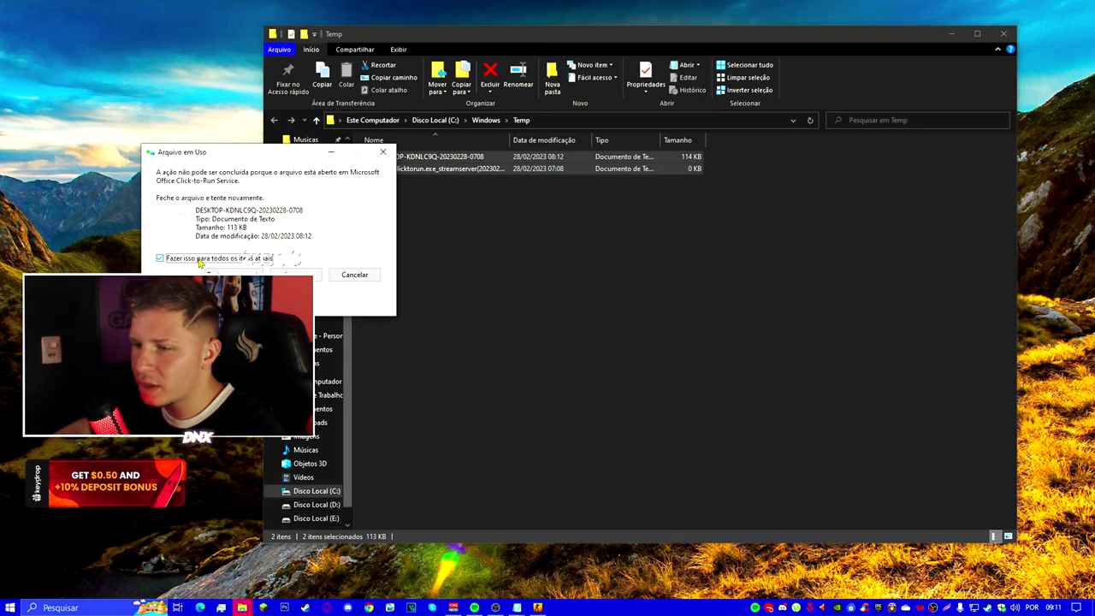
{"action": "left_click", "coordinate": [296, 275]}
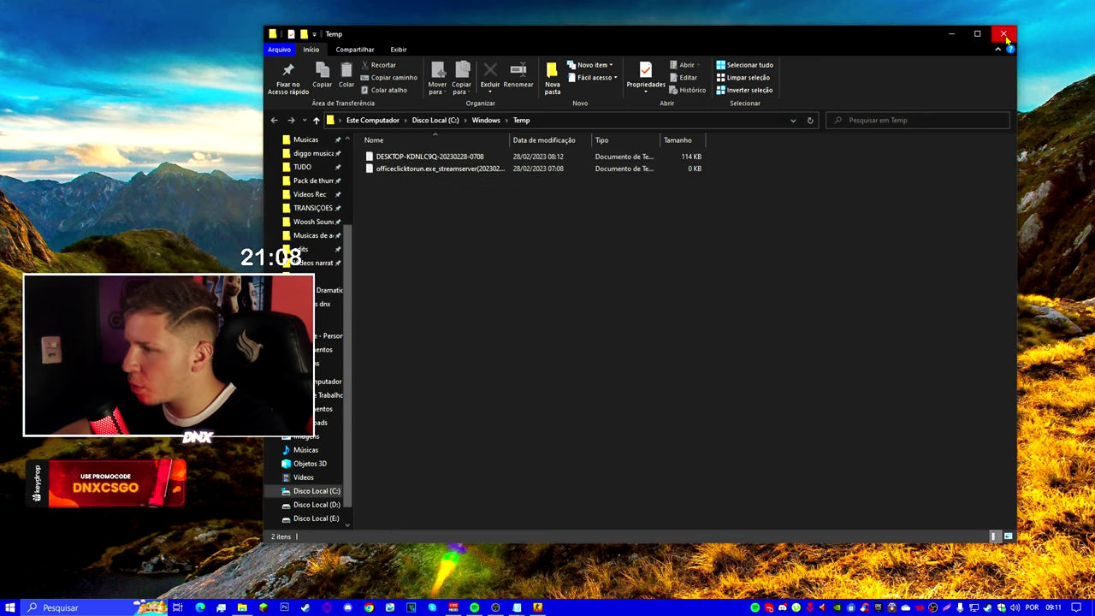
{"action": "left_click", "coordinate": [1004, 34]}
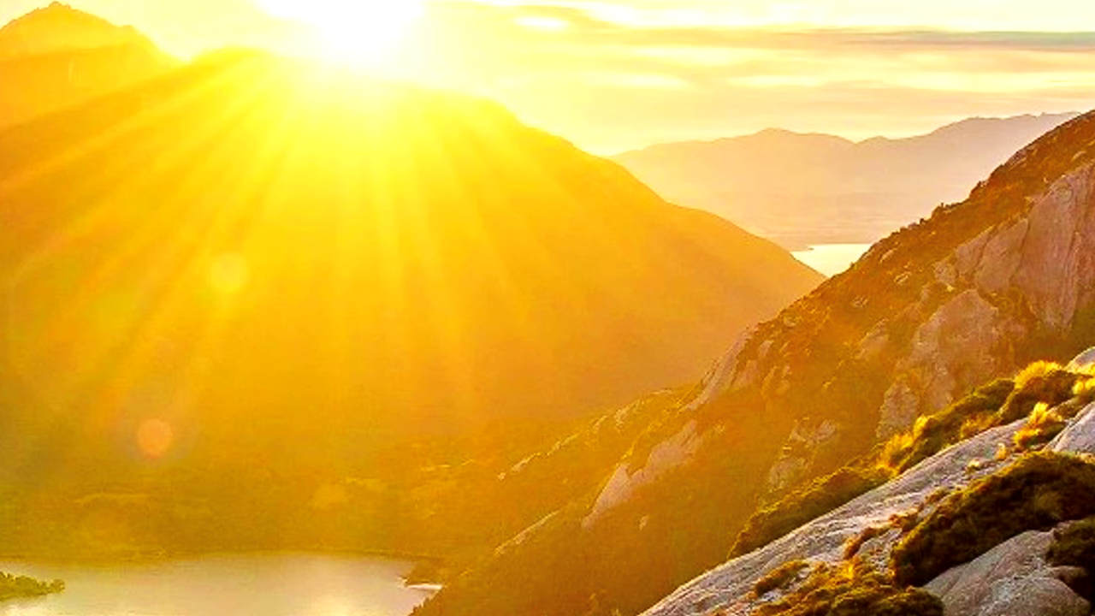
- Run %temp% to open the user account's local temporary files folder
{"action": "key", "text": "super+r"}
{"action": "left_click", "coordinate": [332, 304]}
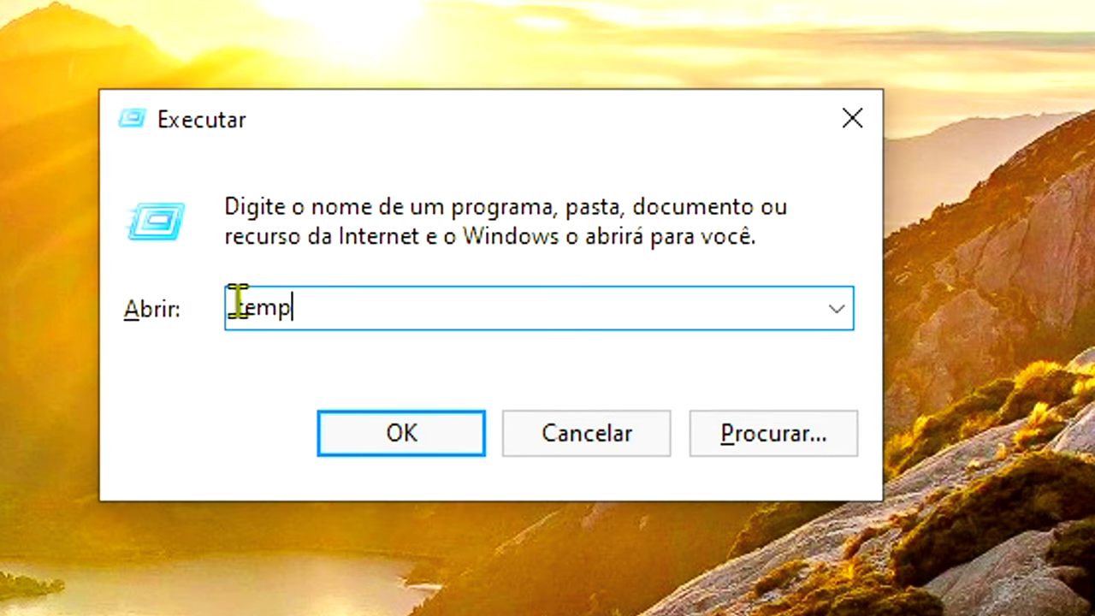
{"action": "key", "text": "Home"}
{"action": "type", "text": "%"}
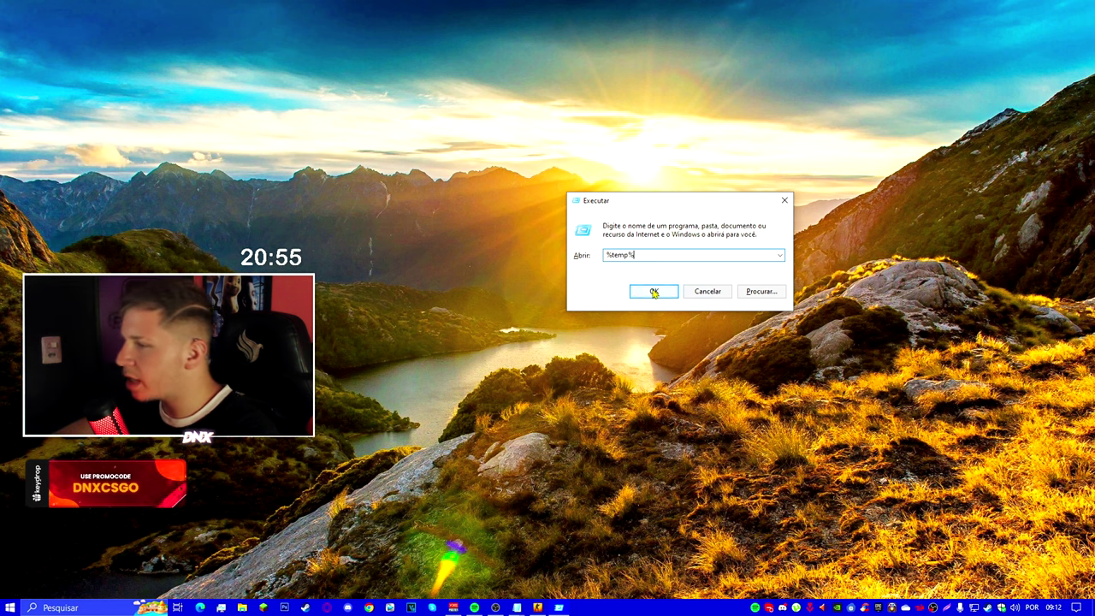
{"action": "left_click", "coordinate": [654, 293]}
- Permanently delete everything in the user's AppData Temp folder, skipping items in use, and close the folder window
{"action": "scroll", "coordinate": [892, 260], "scroll_direction": "down", "scroll_amount": 10}
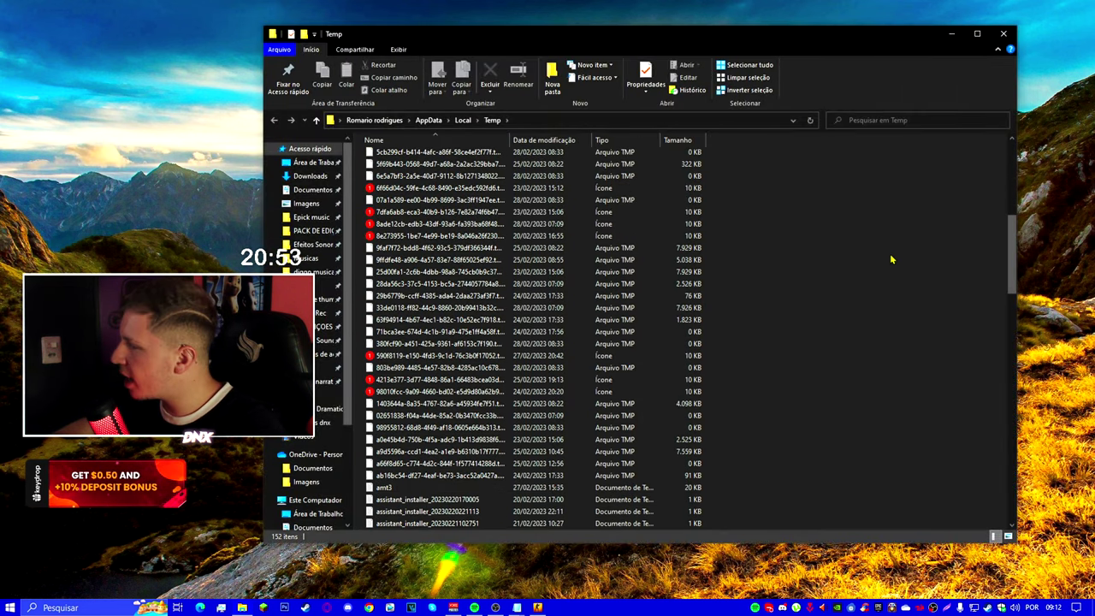
{"action": "scroll", "coordinate": [892, 259], "scroll_direction": "down", "scroll_amount": 20}
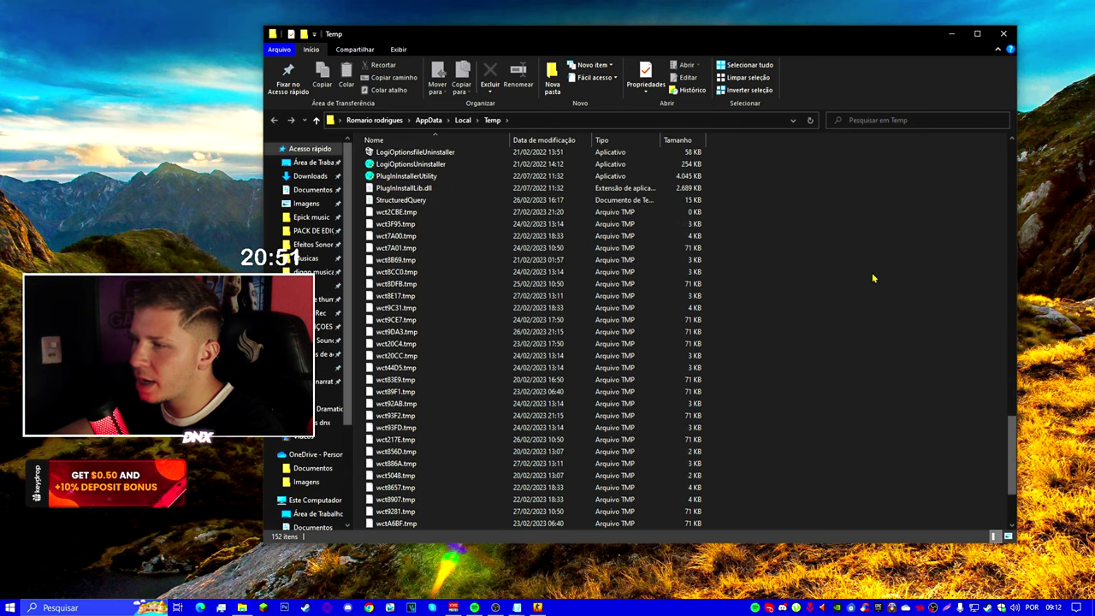
{"action": "scroll", "coordinate": [873, 278], "scroll_direction": "up", "scroll_amount": 6}
{"action": "key", "text": "ctrl+a"}
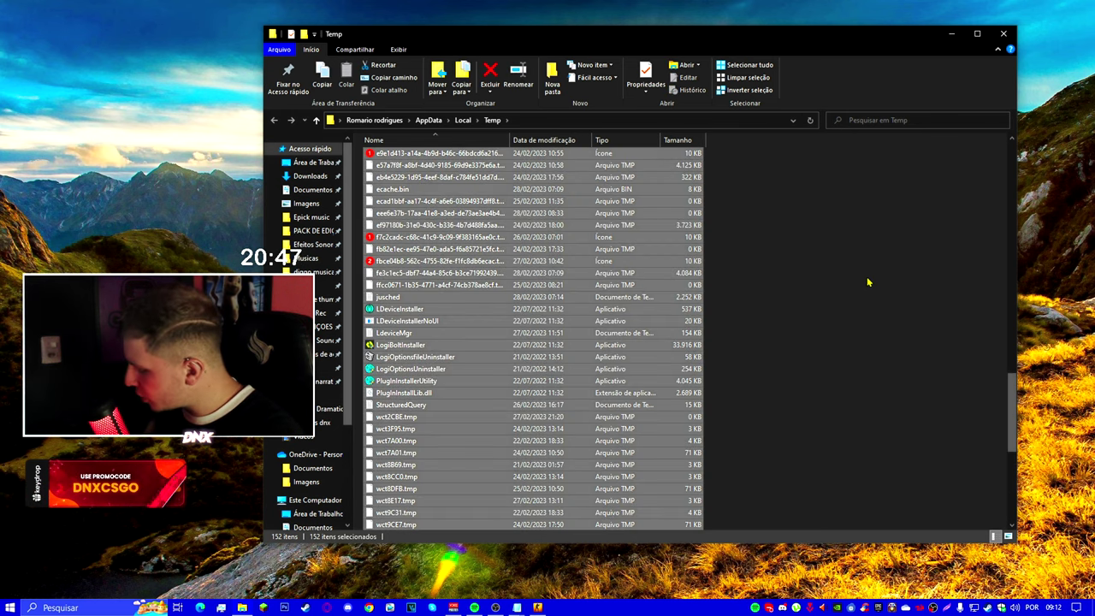
{"action": "key", "text": "shift+Delete"}
{"action": "key", "text": "Return"}
{"action": "left_click", "coordinate": [497, 257]}
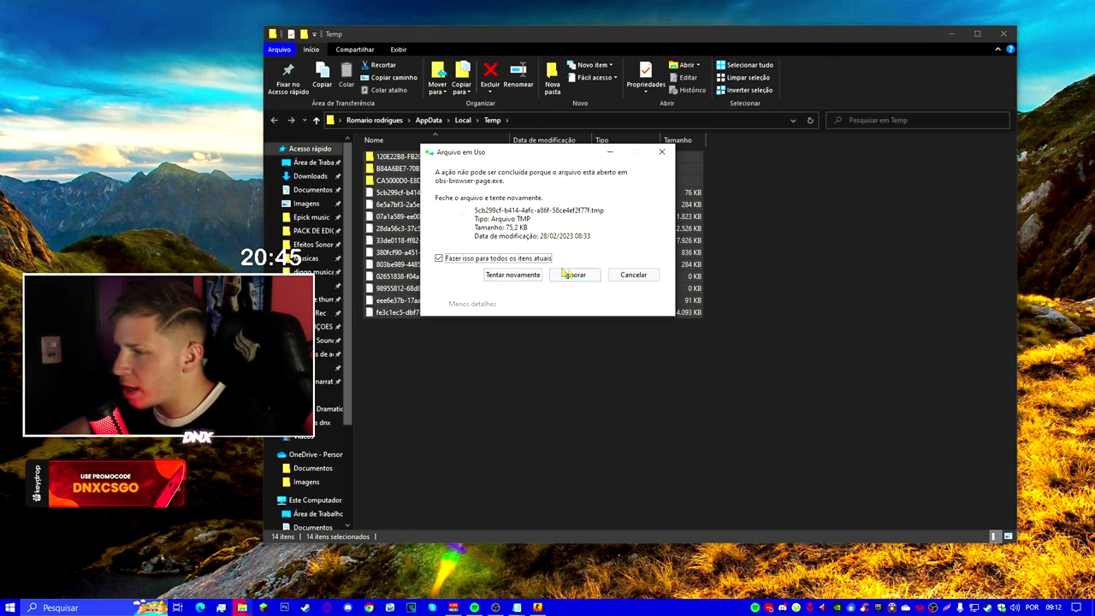
{"action": "left_click", "coordinate": [568, 274]}
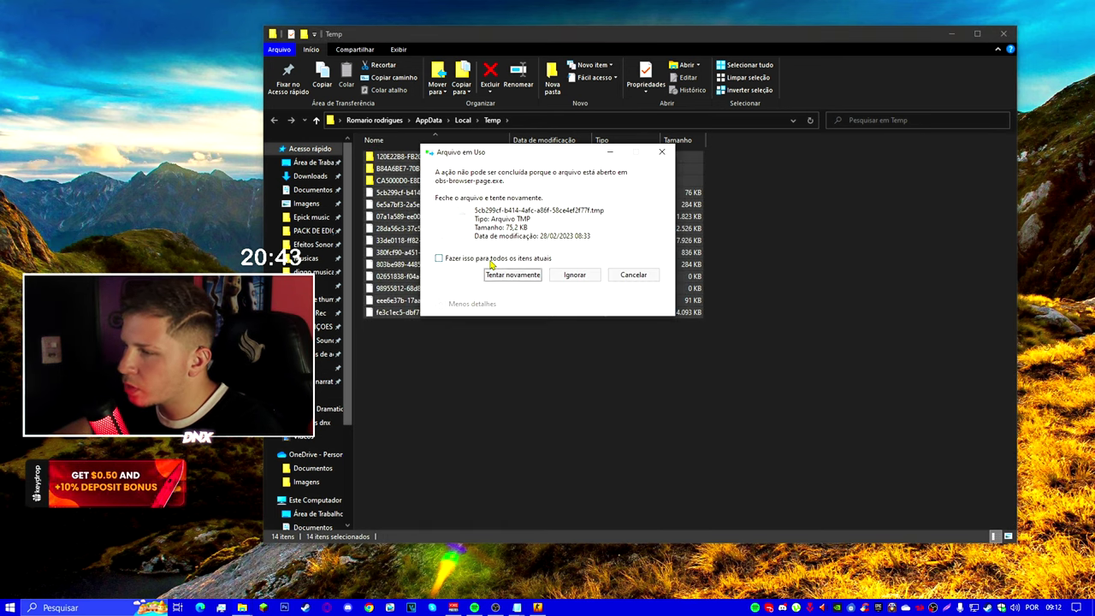
{"action": "left_click", "coordinate": [576, 277]}
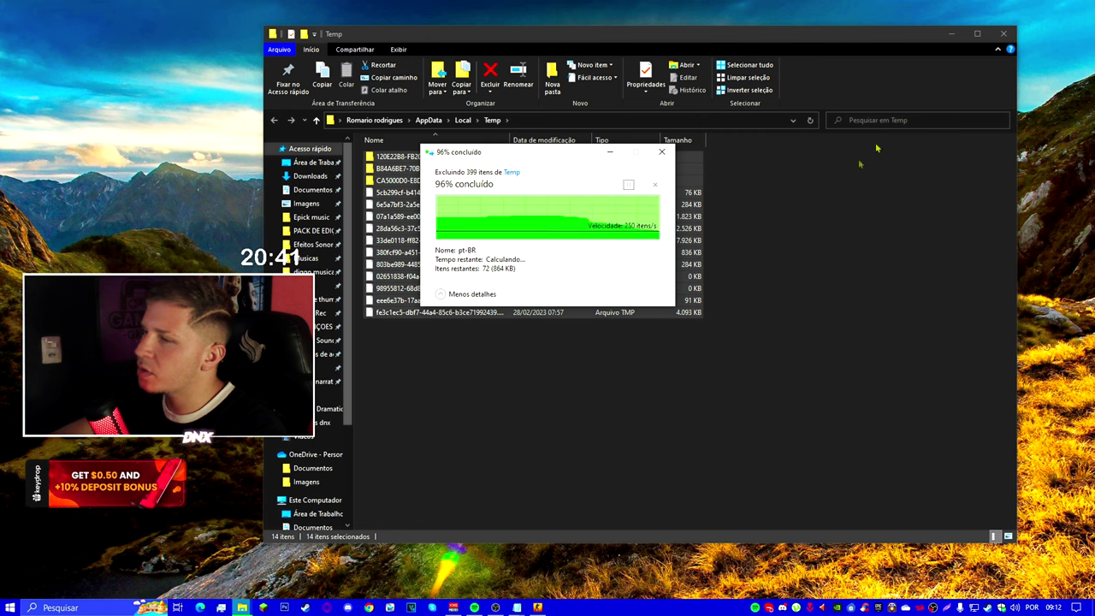
{"action": "left_click", "coordinate": [999, 35]}
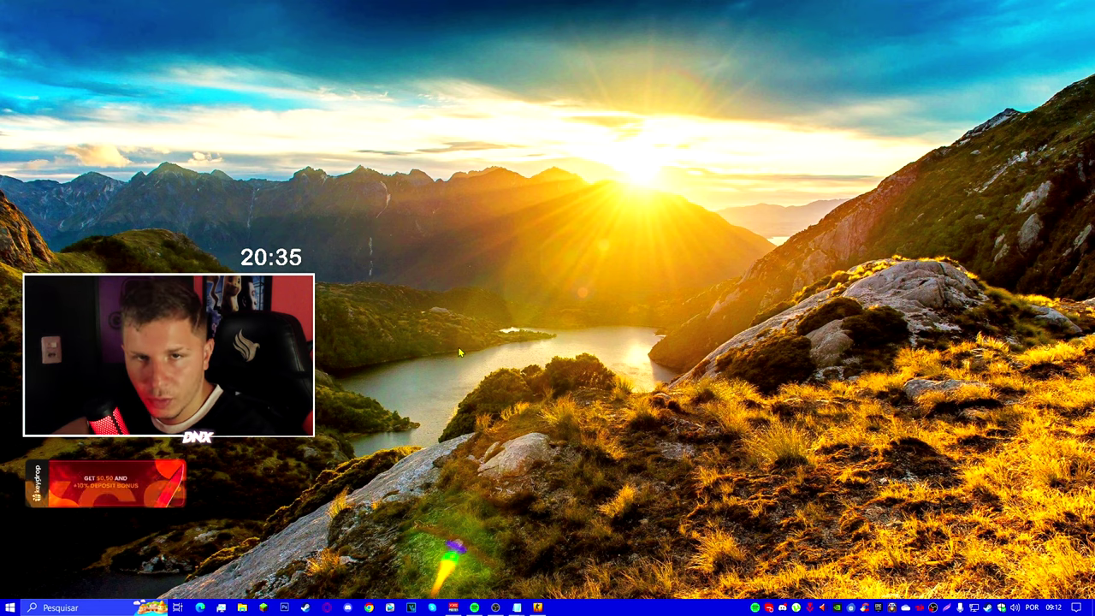
- Quit Skype and other unneeded background programs running in the notification area
{"action": "right_click", "coordinate": [771, 610]}
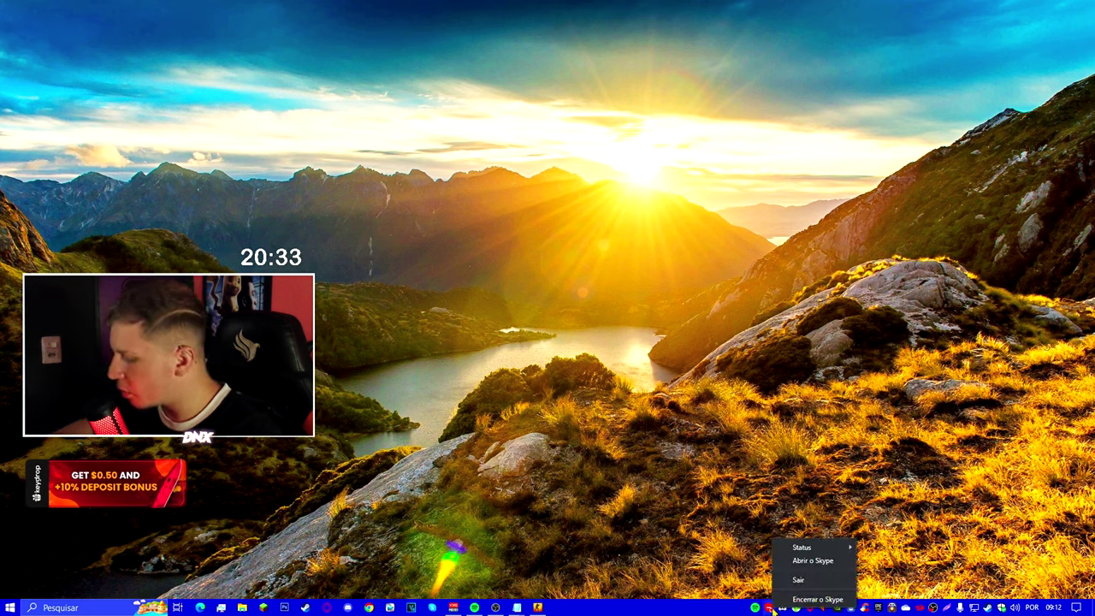
{"action": "left_click", "coordinate": [795, 599]}
{"action": "right_click", "coordinate": [784, 610]}
{"action": "left_click", "coordinate": [818, 599]}
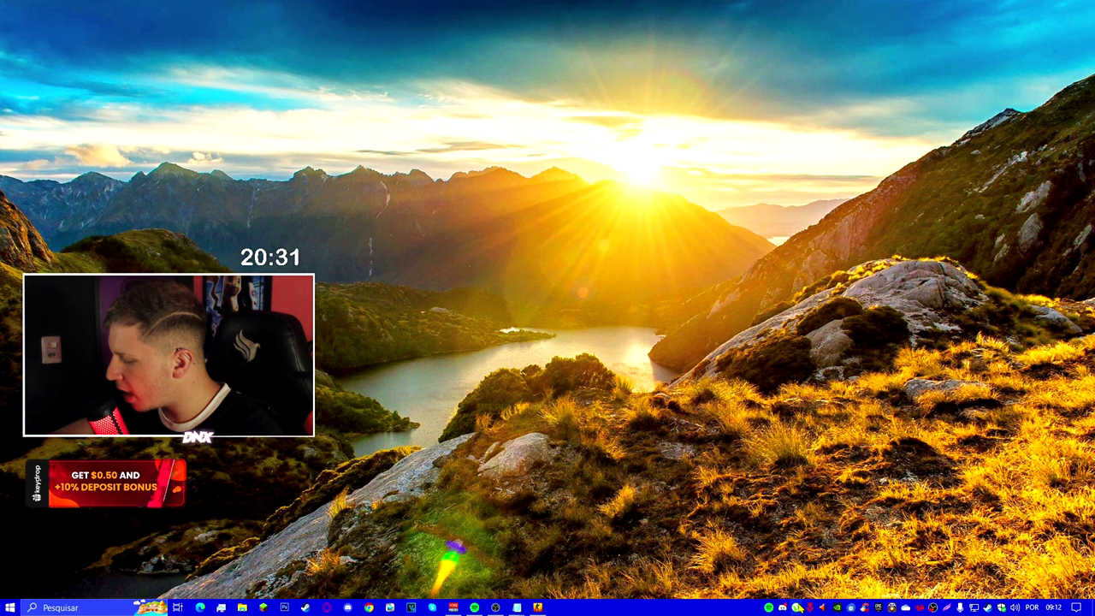
{"action": "right_click", "coordinate": [811, 609]}
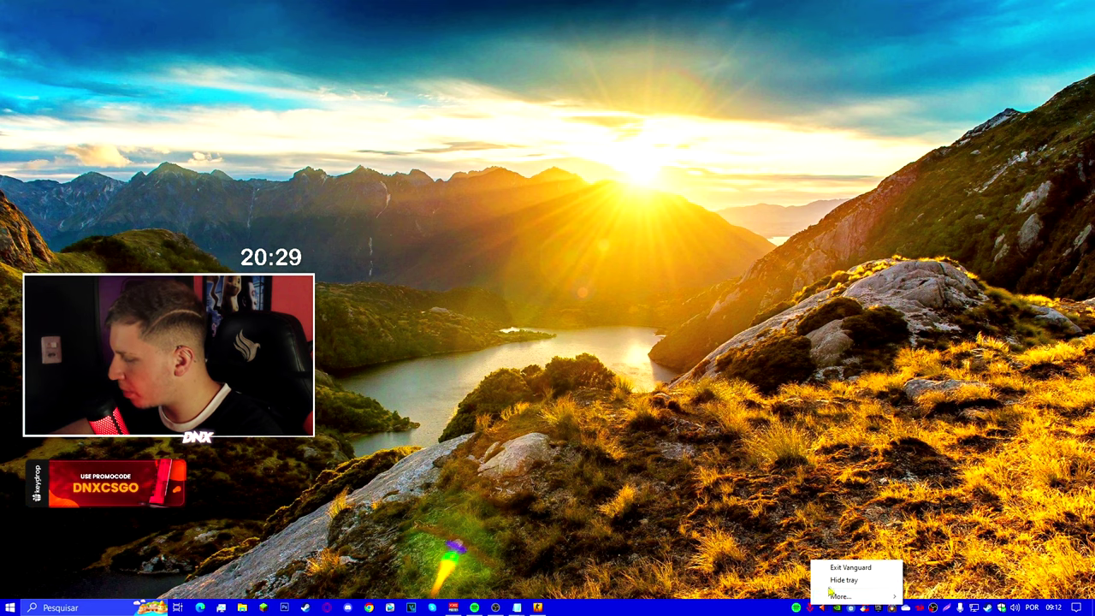
{"action": "left_click", "coordinate": [843, 590]}
{"action": "left_click", "coordinate": [542, 354]}
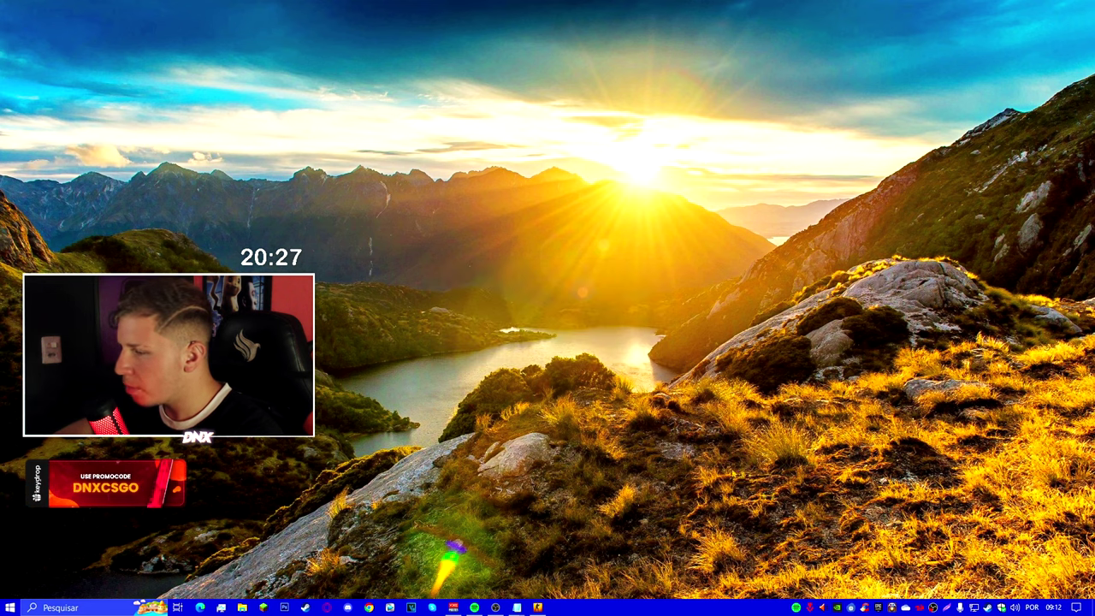
{"action": "right_click", "coordinate": [865, 609]}
{"action": "left_click", "coordinate": [896, 587]}
{"action": "right_click", "coordinate": [893, 608]}
{"action": "left_click", "coordinate": [911, 601]}
{"action": "right_click", "coordinate": [504, 237]}
{"action": "left_click", "coordinate": [505, 243]}
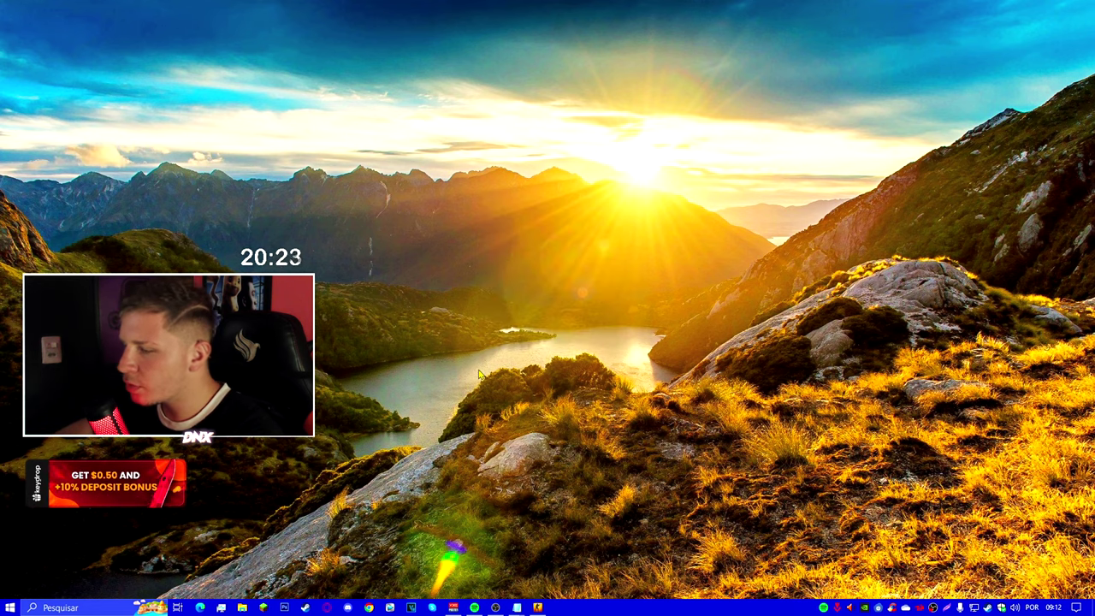
- Bring up the AUMENTA O FPS notes, move the window clear, and highlight the launch commands starting with -novid
{"action": "left_click", "coordinate": [495, 607]}
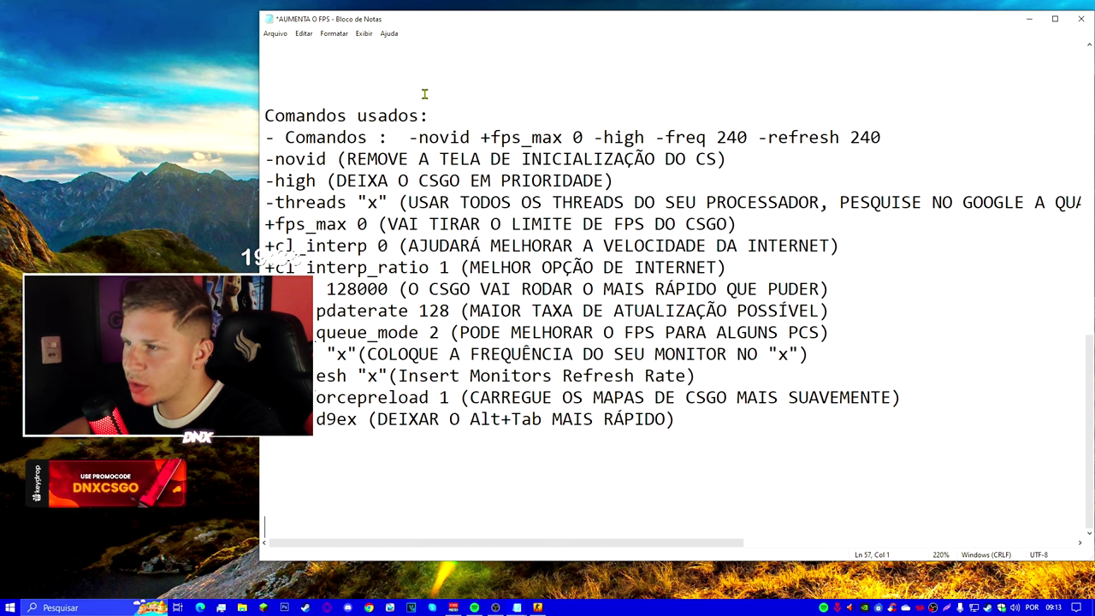
{"action": "left_click_drag", "start_coordinate": [419, 24], "coordinate": [480, 24]}
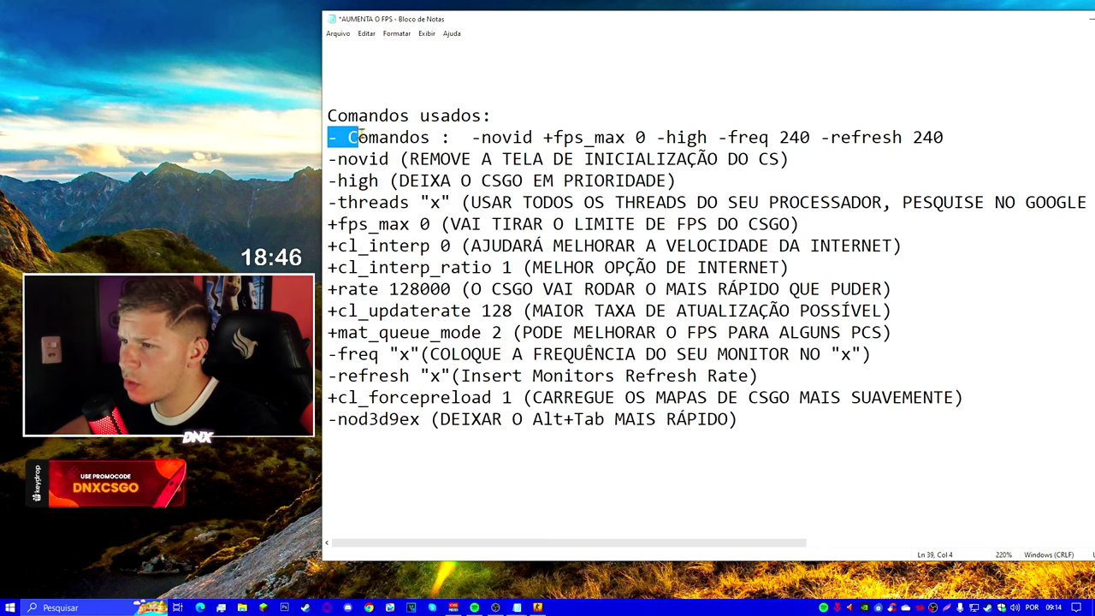
{"action": "left_click_drag", "start_coordinate": [359, 137], "coordinate": [609, 137]}
{"action": "left_click_drag", "start_coordinate": [472, 137], "coordinate": [958, 129]}
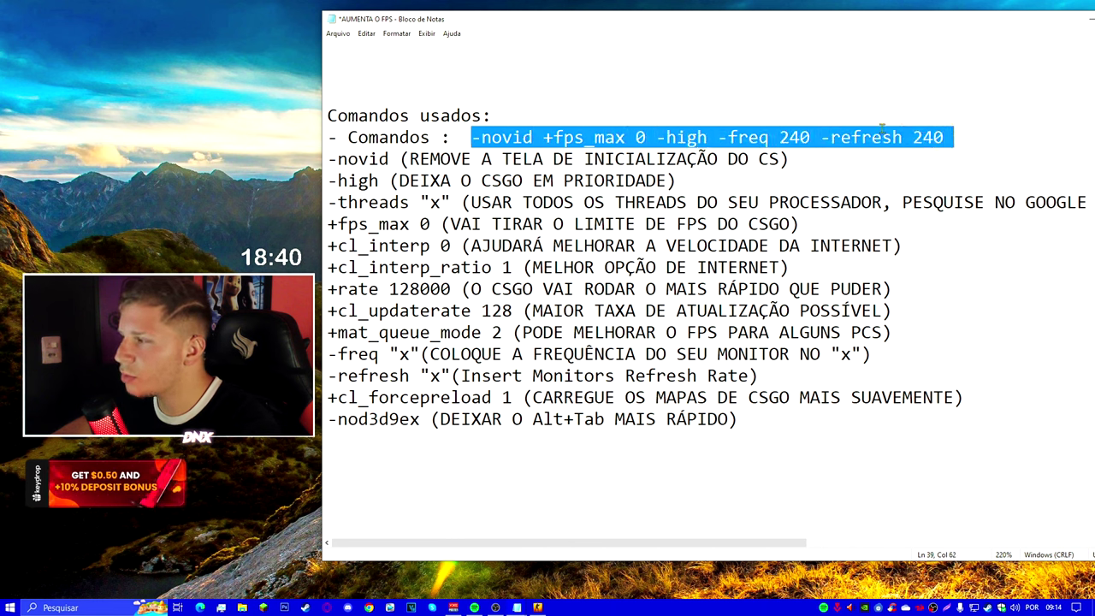
- Set both the -freq and -refresh values in the launch commands line to 165
{"action": "left_click", "coordinate": [810, 137]}
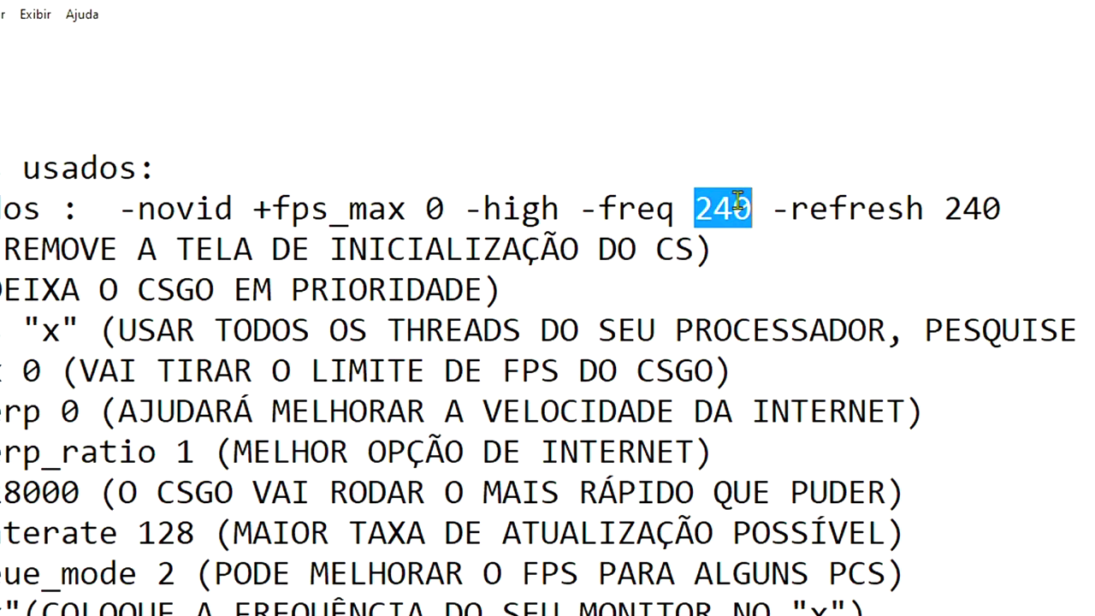
{"action": "key", "text": "BackSpace"}
{"action": "type", "text": "165"}
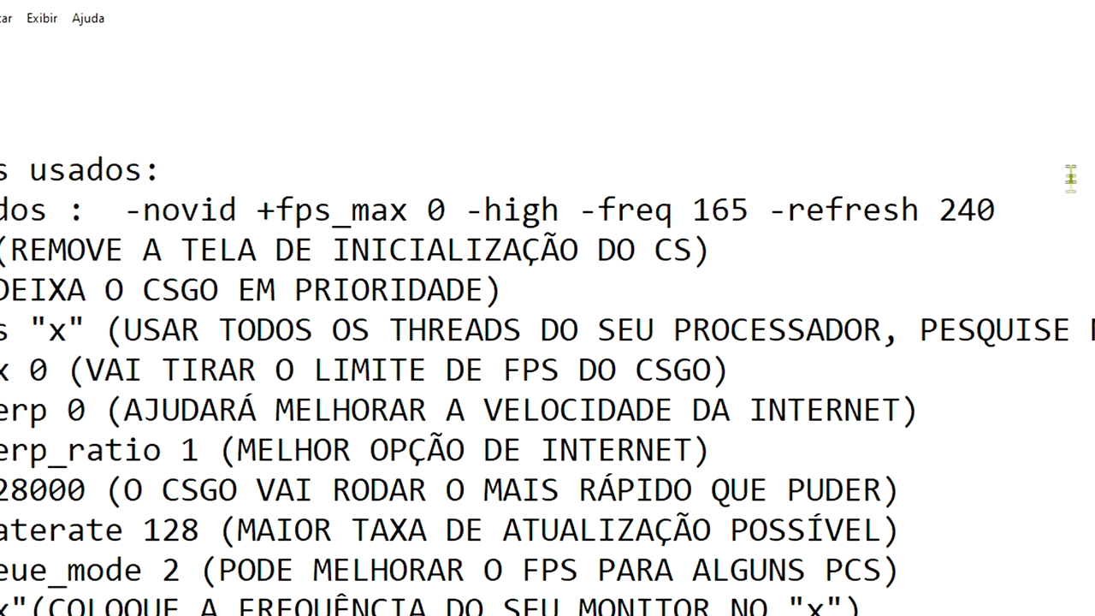
{"action": "key", "text": "End"}
{"action": "key", "text": "shift+Left"}
{"action": "key", "text": "shift+Left"}
{"action": "key", "text": "shift+Left"}
{"action": "type", "text": "165"}
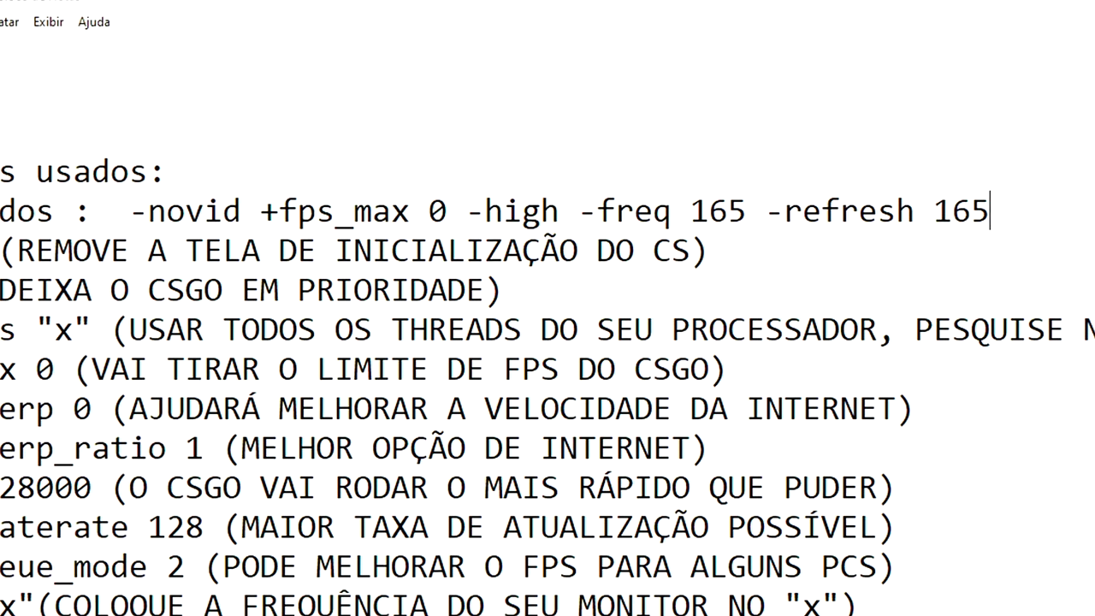
- Select the edited launch commands in the notes, then open the launch options of Counter-Strike: Global Offensive in the Steam library
{"action": "left_click_drag", "start_coordinate": [984, 212], "coordinate": [142, 214]}
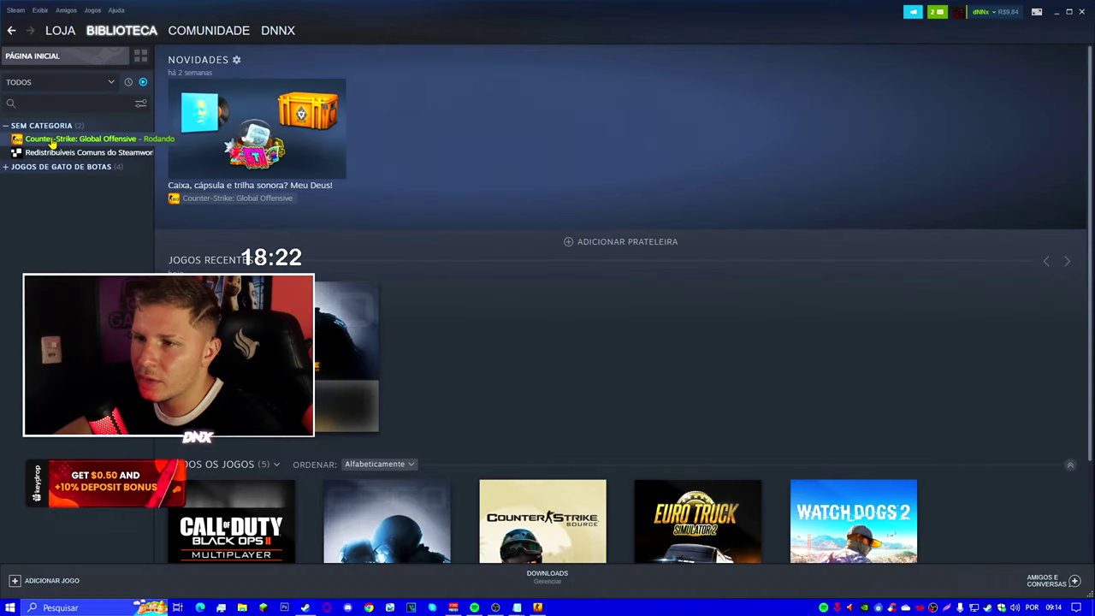
{"action": "right_click", "coordinate": [53, 140]}
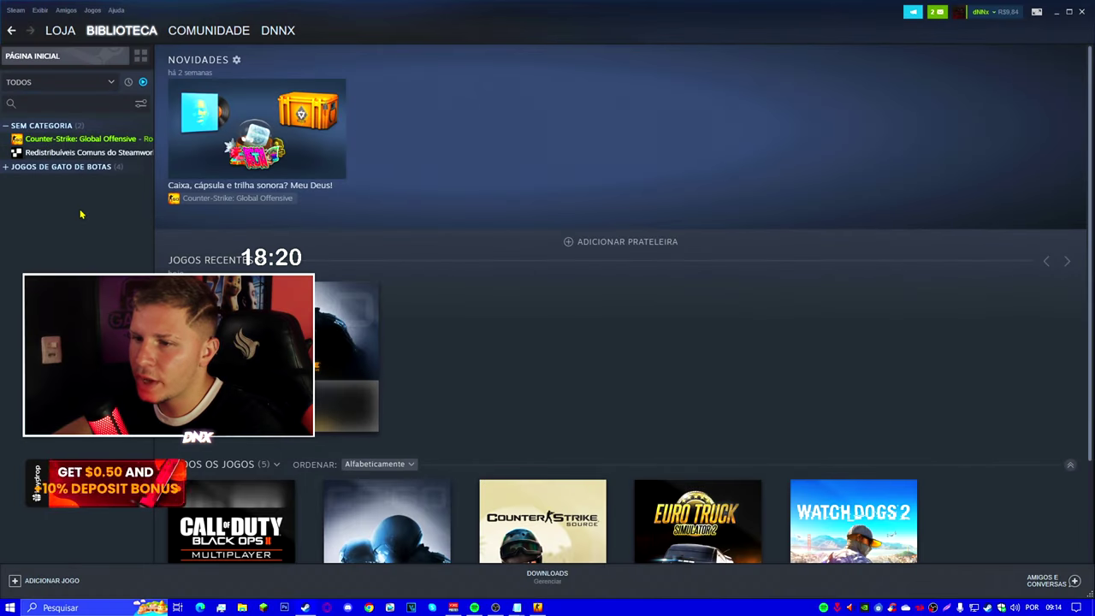
{"action": "left_click", "coordinate": [81, 208]}
{"action": "left_click", "coordinate": [605, 373]}
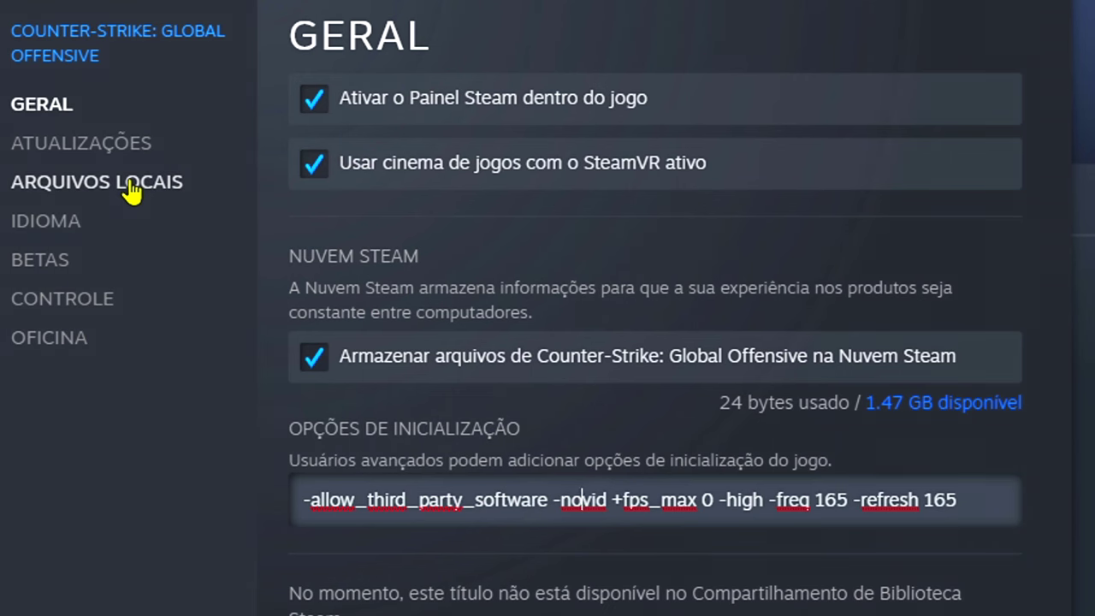
- Browse the local files of Counter-Strike: Global Offensive and open the panorama folder inside csgo
{"action": "left_click", "coordinate": [130, 191]}
{"action": "left_click", "coordinate": [685, 208]}
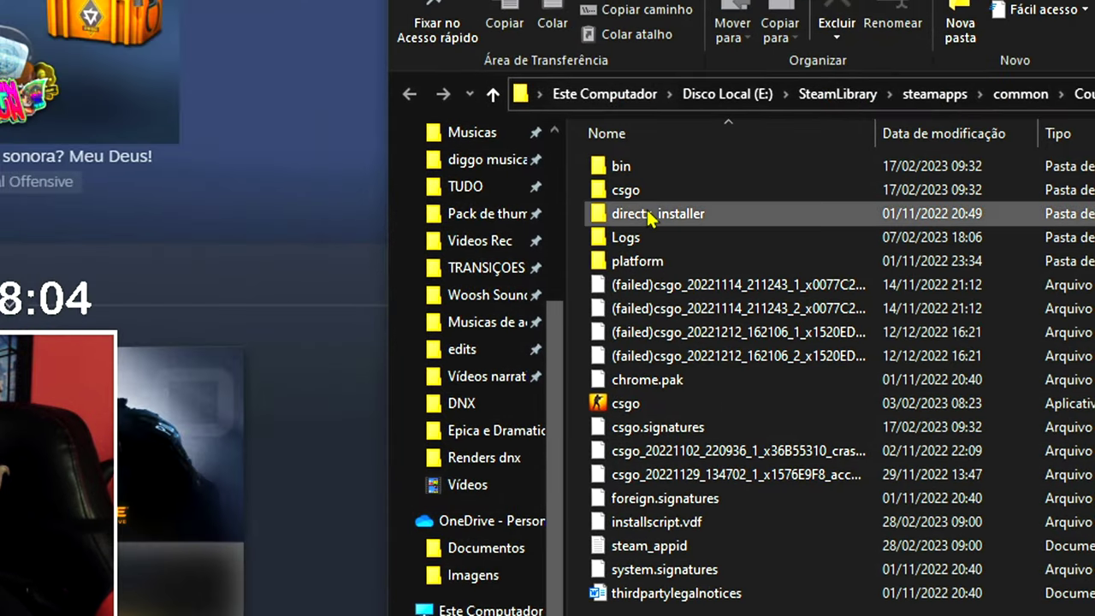
{"action": "double_click", "coordinate": [392, 167]}
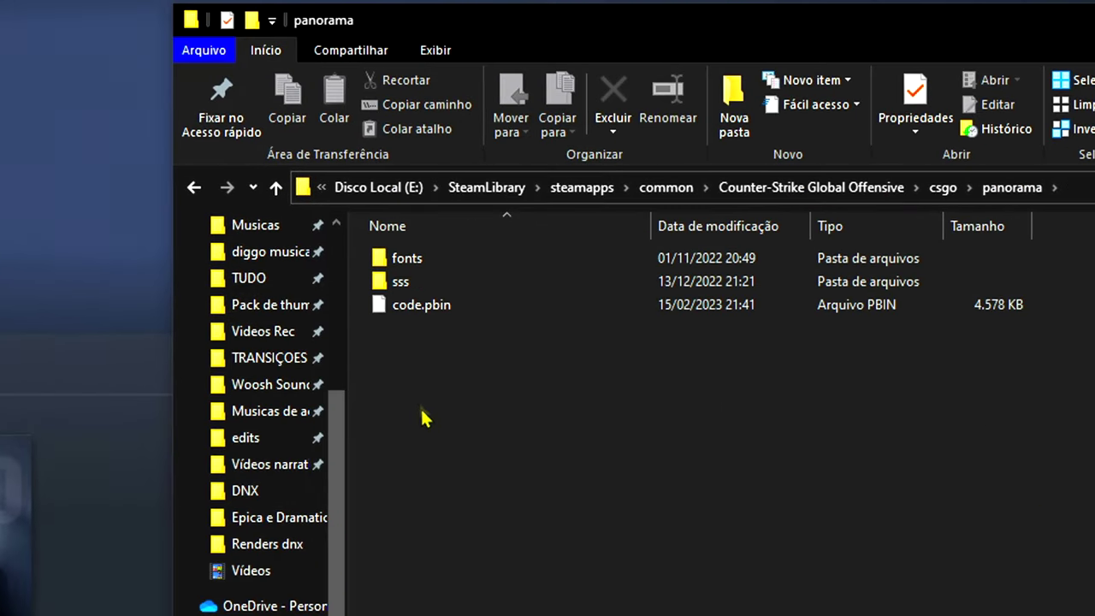
- Rename the sss folder inside panorama to dnx
{"action": "right_click", "coordinate": [389, 282]}
{"action": "key", "text": "m"}
{"action": "key", "text": "BackSpace"}
{"action": "type", "text": "videos"}
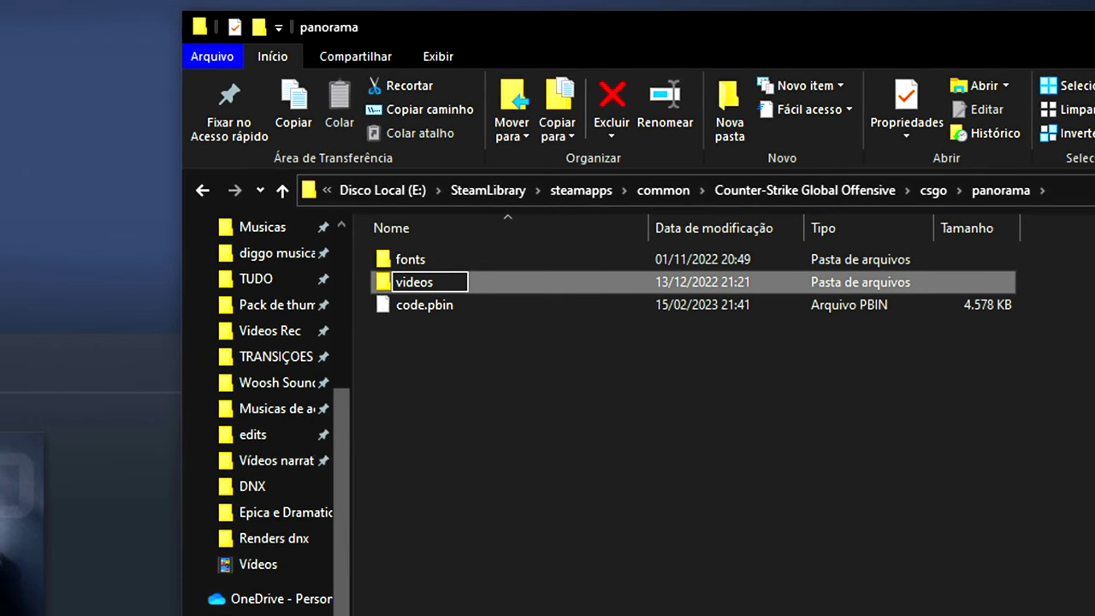
{"action": "key", "text": "BackSpace"}
{"action": "key", "text": "BackSpace"}
{"action": "key", "text": "BackSpace"}
{"action": "key", "text": "BackSpace"}
{"action": "key", "text": "BackSpace"}
{"action": "key", "text": "BackSpace"}
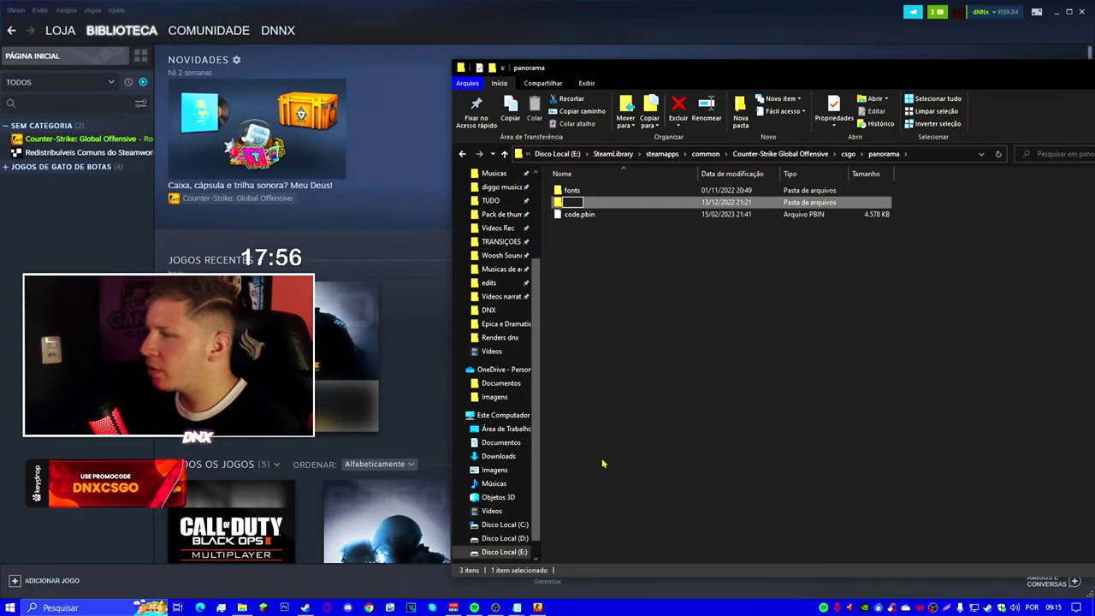
{"action": "type", "text": "dn"}
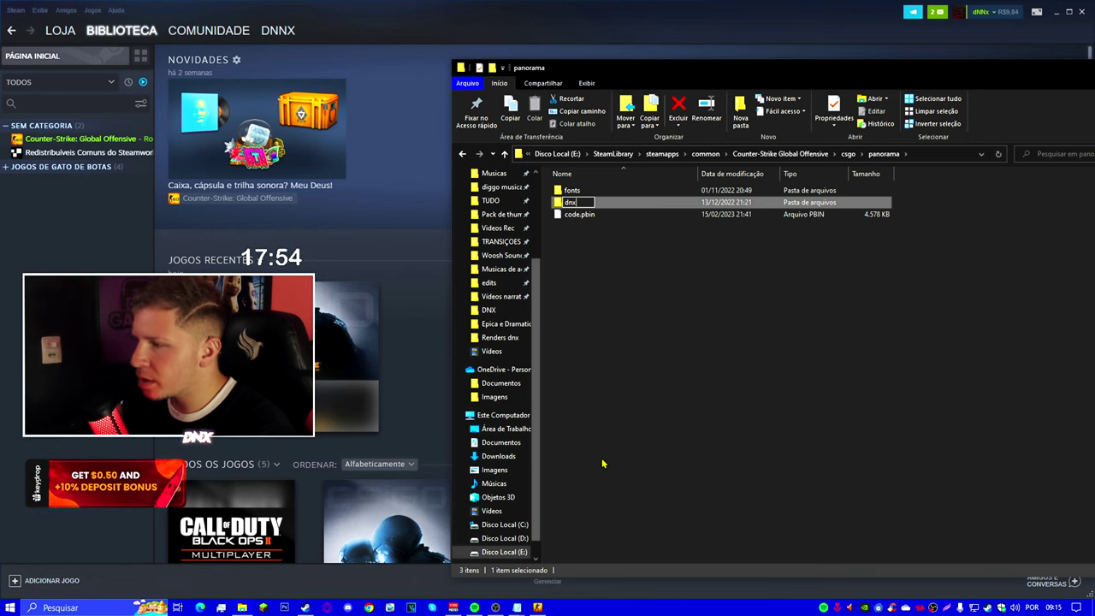
{"action": "type", "text": "x"}
{"action": "left_click", "coordinate": [602, 464]}
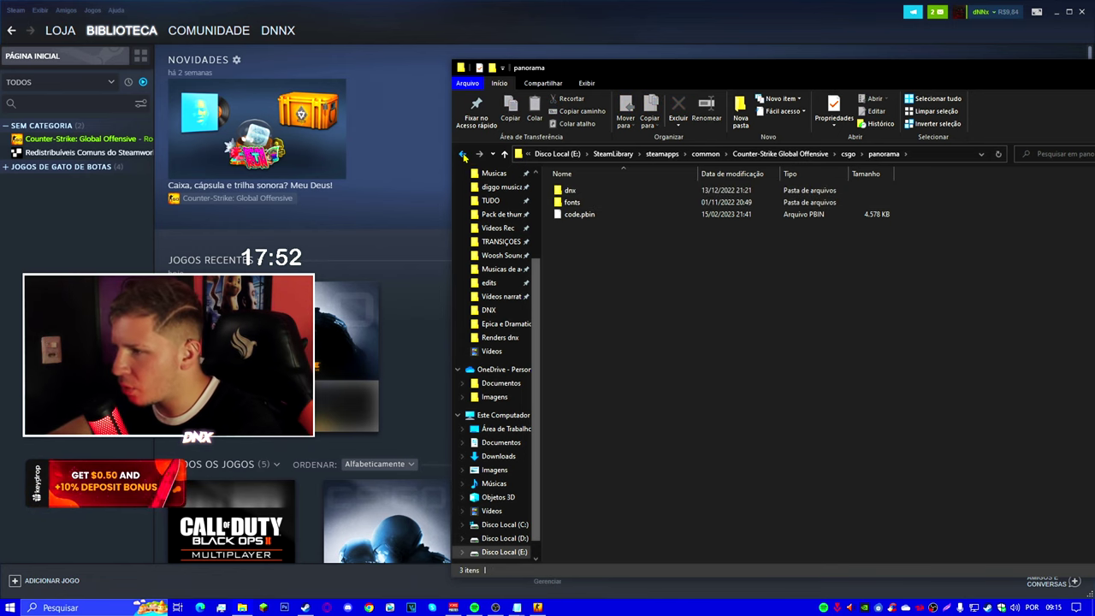
- Close the panorama folder window and browse the local files of Counter-Strike: Global Offensive again from its Steam properties
{"action": "left_click", "coordinate": [463, 155]}
{"action": "double_click", "coordinate": [1086, 74]}
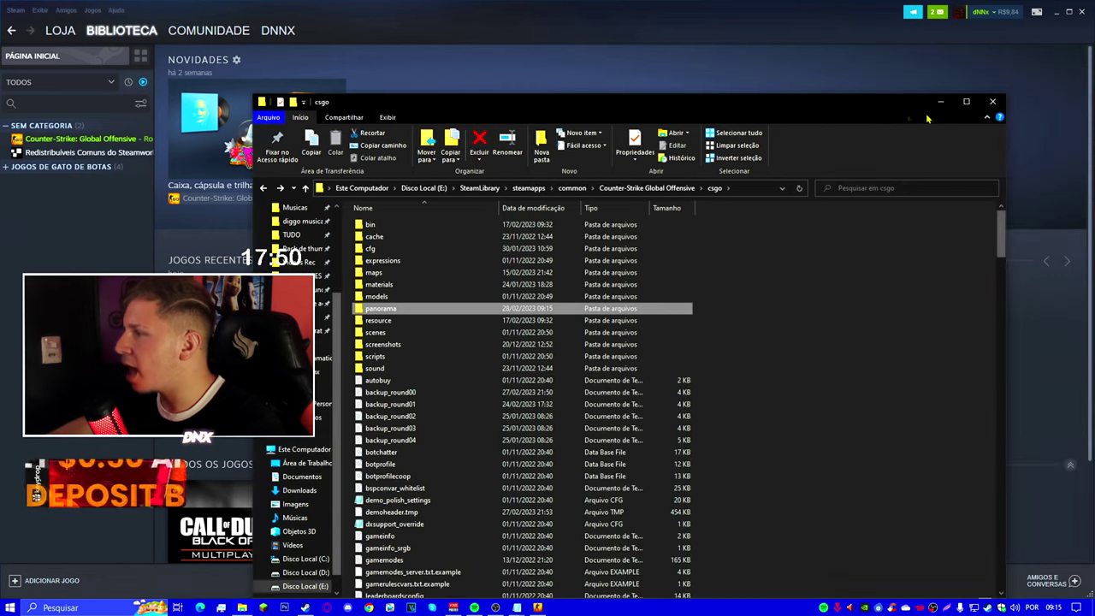
{"action": "left_click", "coordinate": [995, 104]}
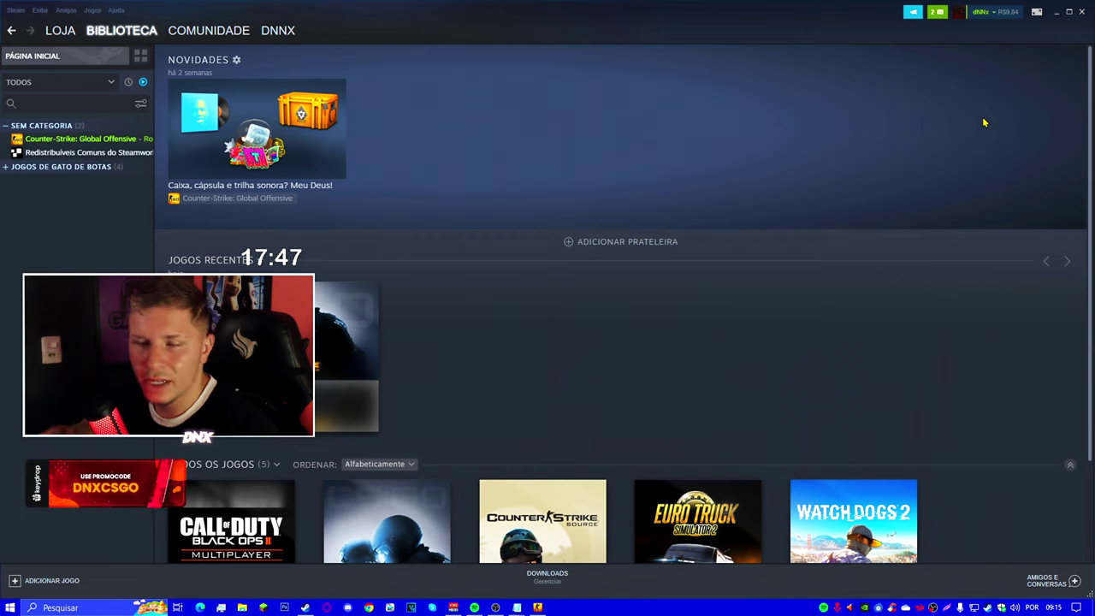
{"action": "right_click", "coordinate": [64, 138]}
{"action": "left_click", "coordinate": [114, 213]}
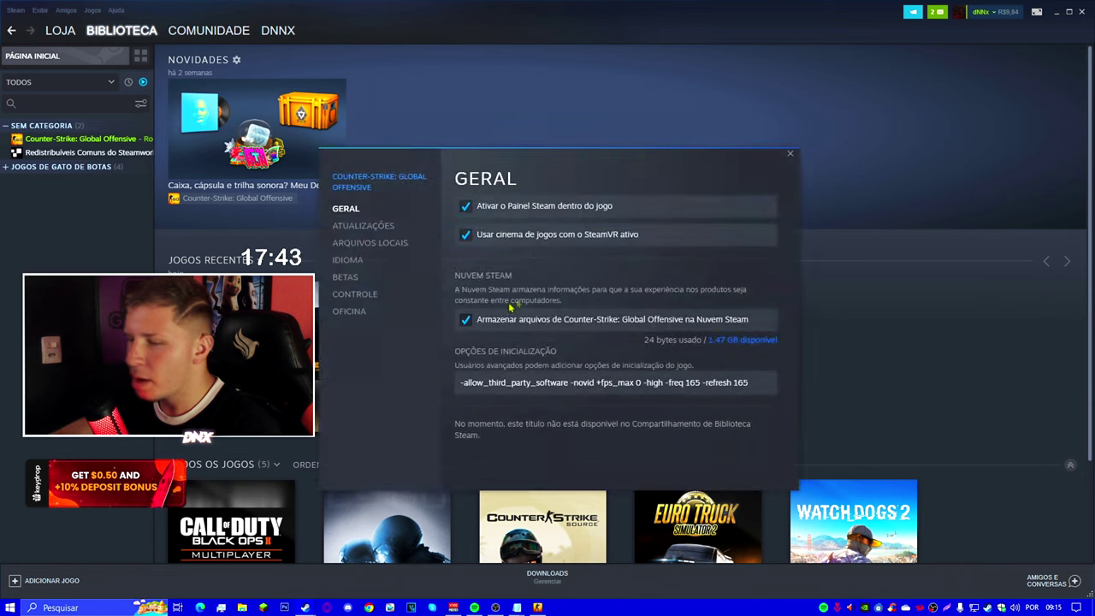
{"action": "left_click", "coordinate": [387, 244]}
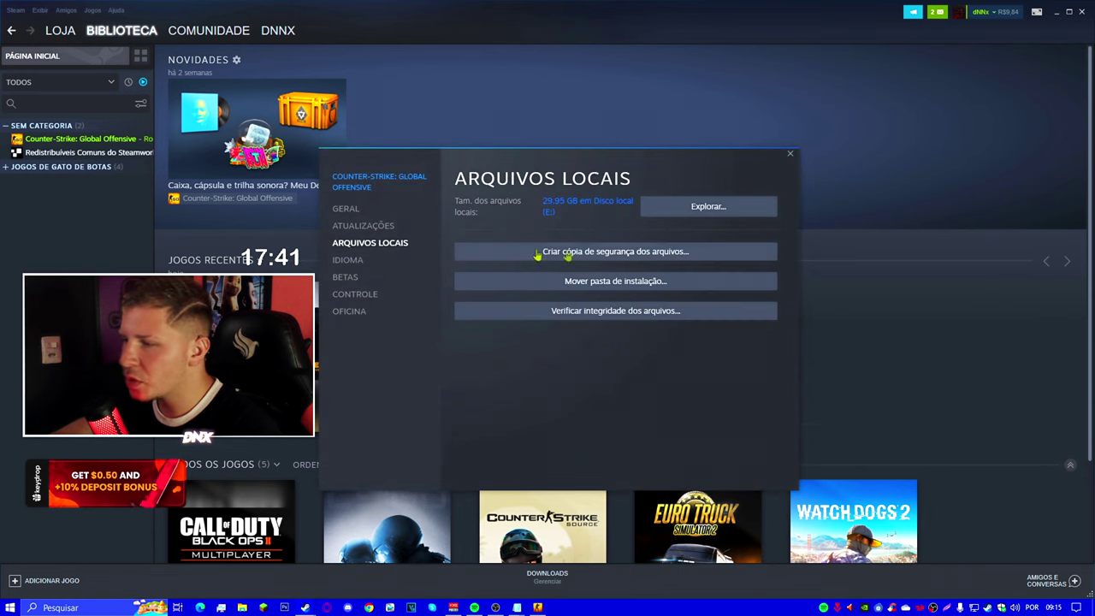
{"action": "left_click", "coordinate": [700, 214]}
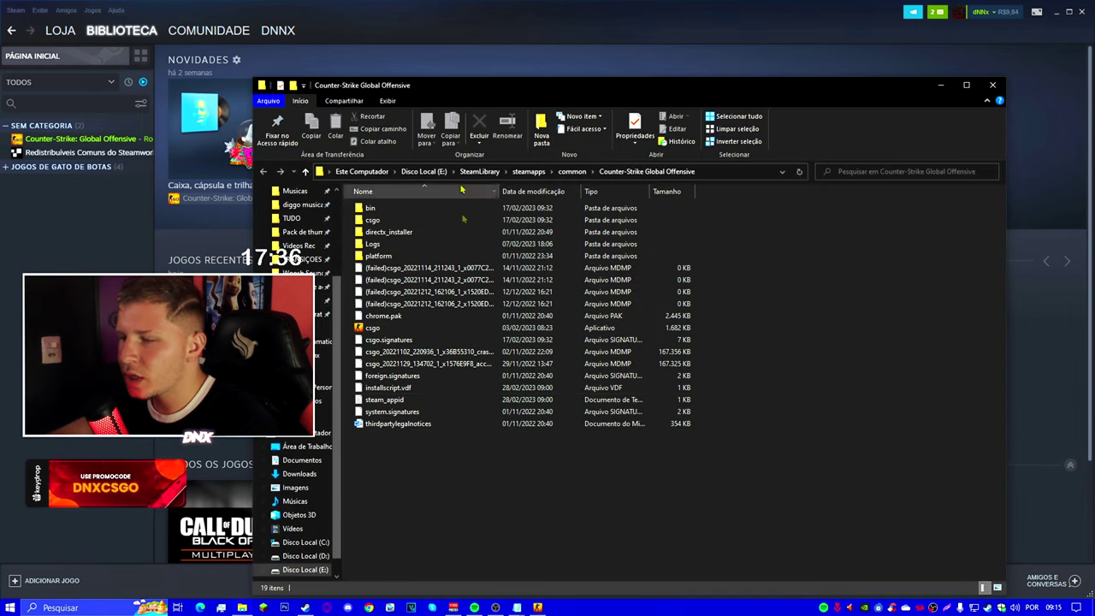
- Open the workshop folder inside csgo\maps
{"action": "double_click", "coordinate": [383, 221]}
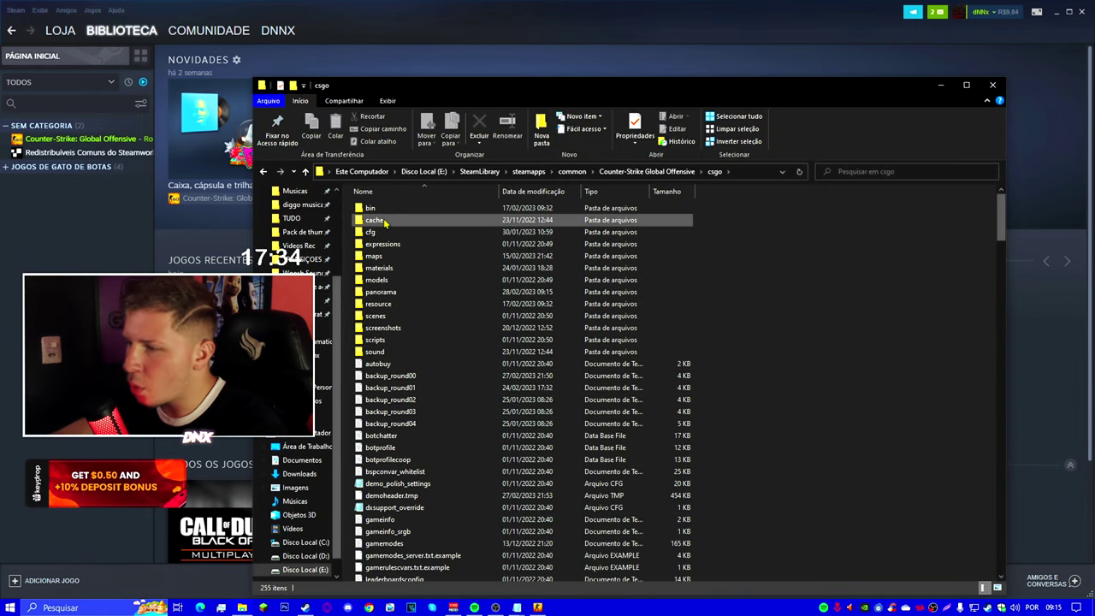
{"action": "double_click", "coordinate": [381, 256]}
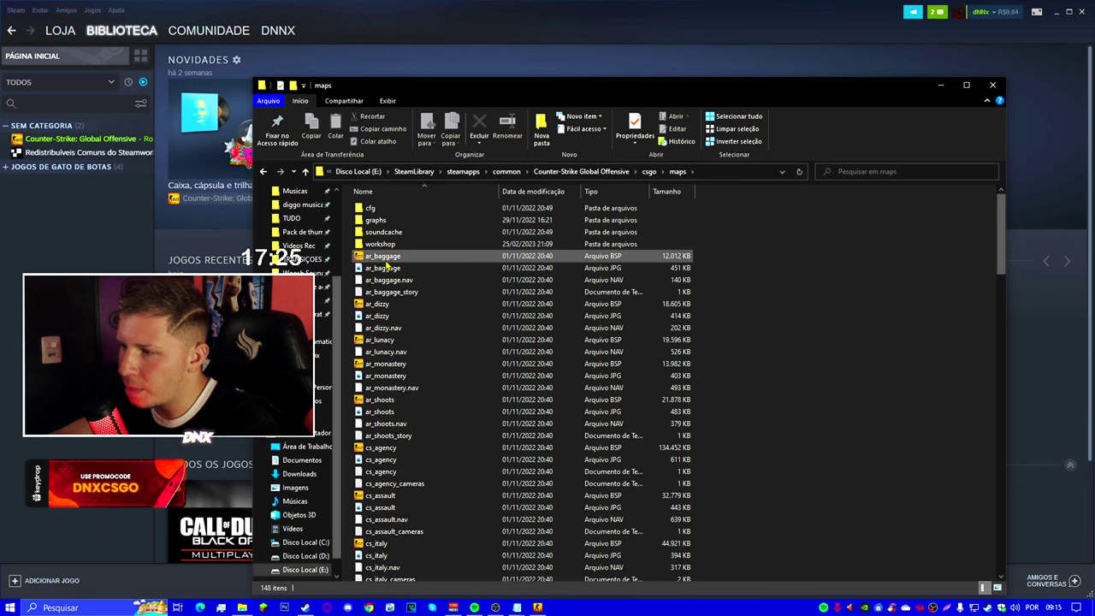
{"action": "key", "text": "BackSpace"}
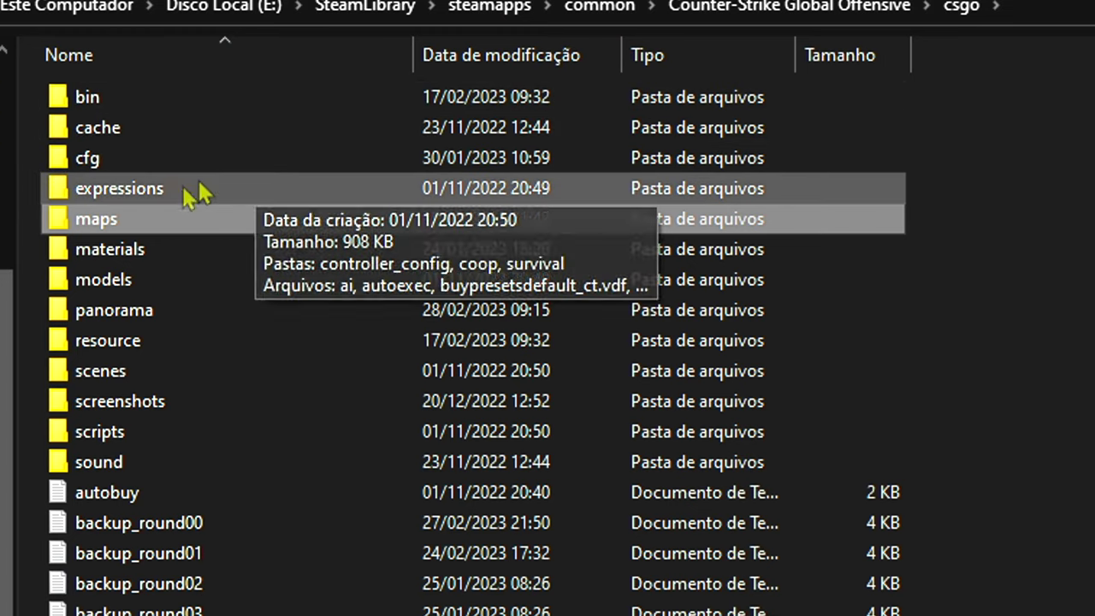
{"action": "double_click", "coordinate": [142, 230]}
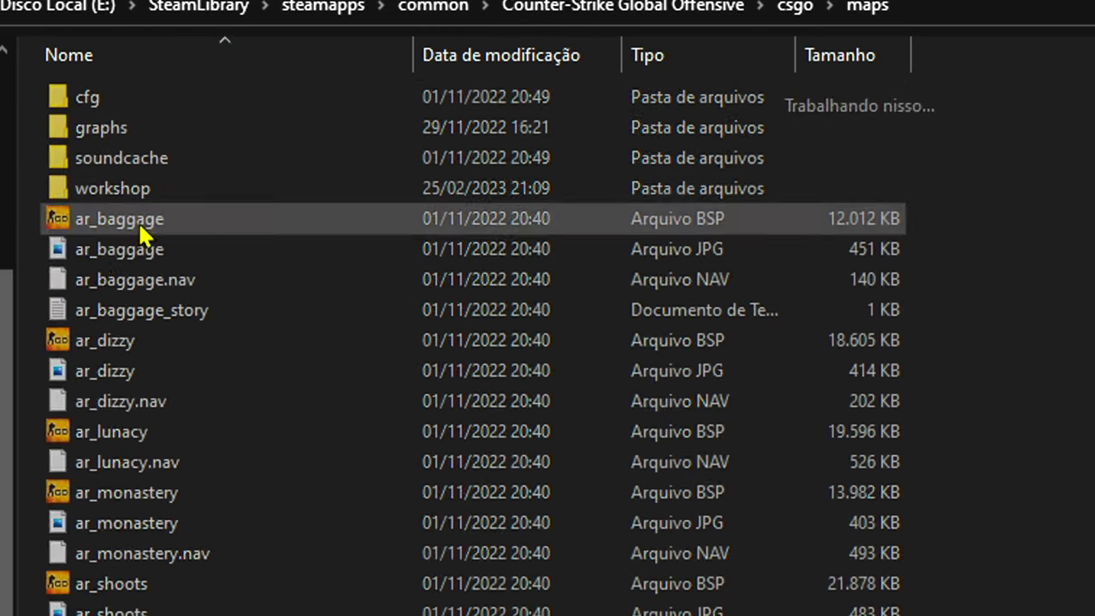
{"action": "double_click", "coordinate": [112, 196]}
- Select all folders in workshop, check their combined size in their properties, and permanently delete them
{"action": "left_click_drag", "start_coordinate": [114, 615], "coordinate": [788, 51]}
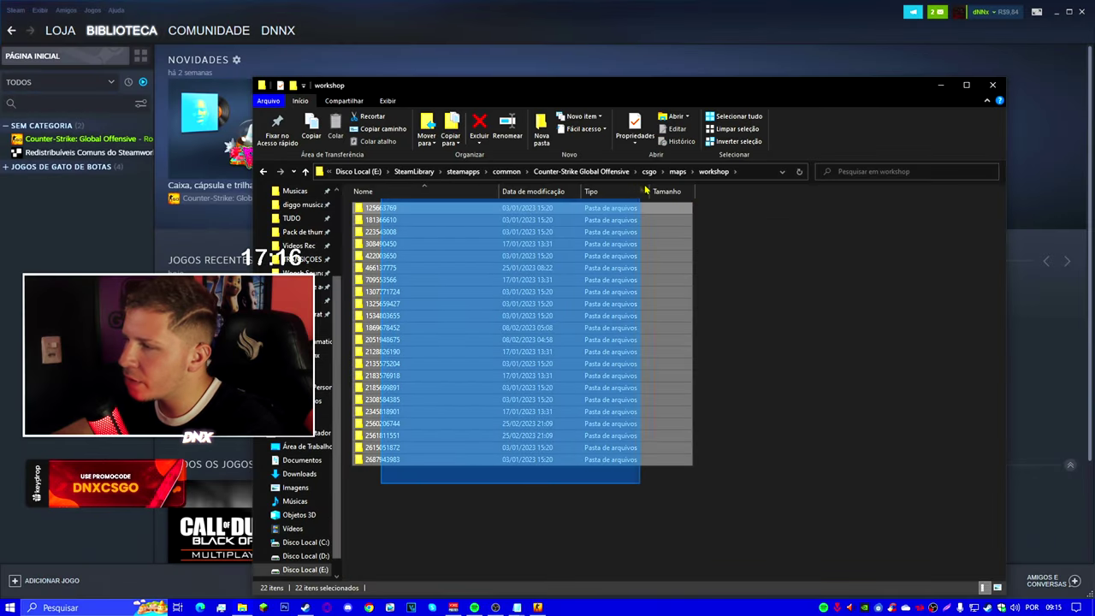
{"action": "left_click_drag", "start_coordinate": [646, 190], "coordinate": [734, 203]}
{"action": "right_click", "coordinate": [455, 267]}
{"action": "left_click", "coordinate": [507, 467]}
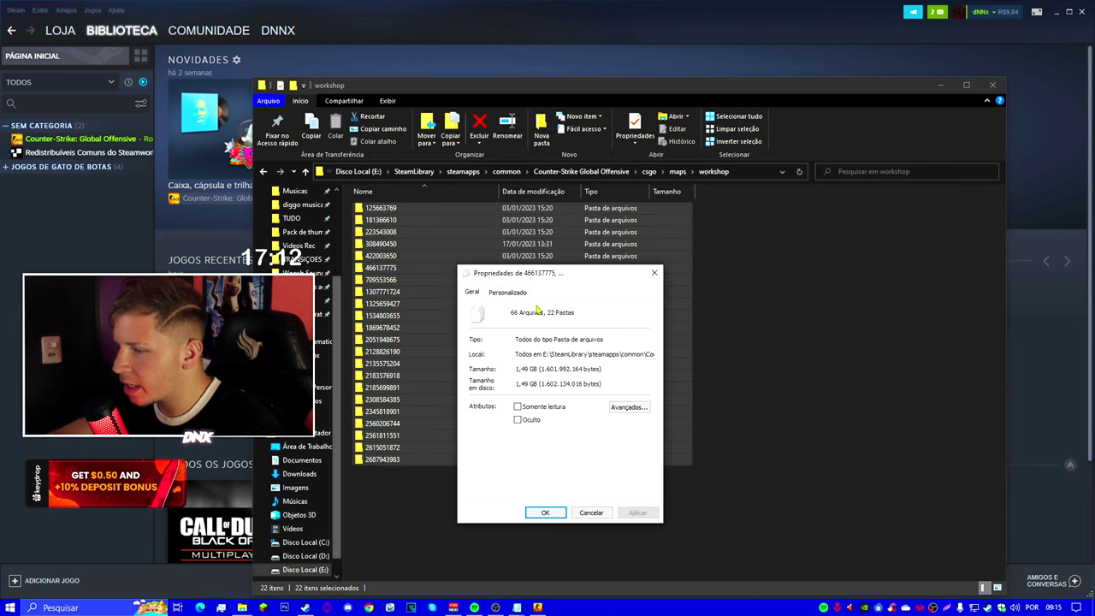
{"action": "left_click_drag", "start_coordinate": [523, 272], "coordinate": [771, 210]}
{"action": "left_click_drag", "start_coordinate": [762, 322], "coordinate": [781, 322]}
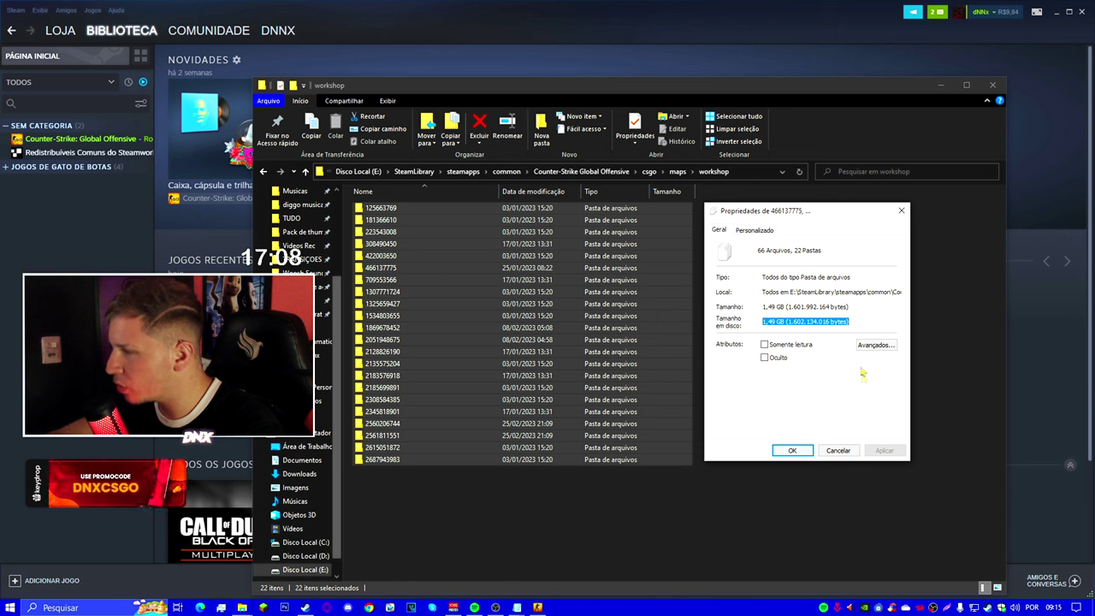
{"action": "left_click", "coordinate": [852, 452]}
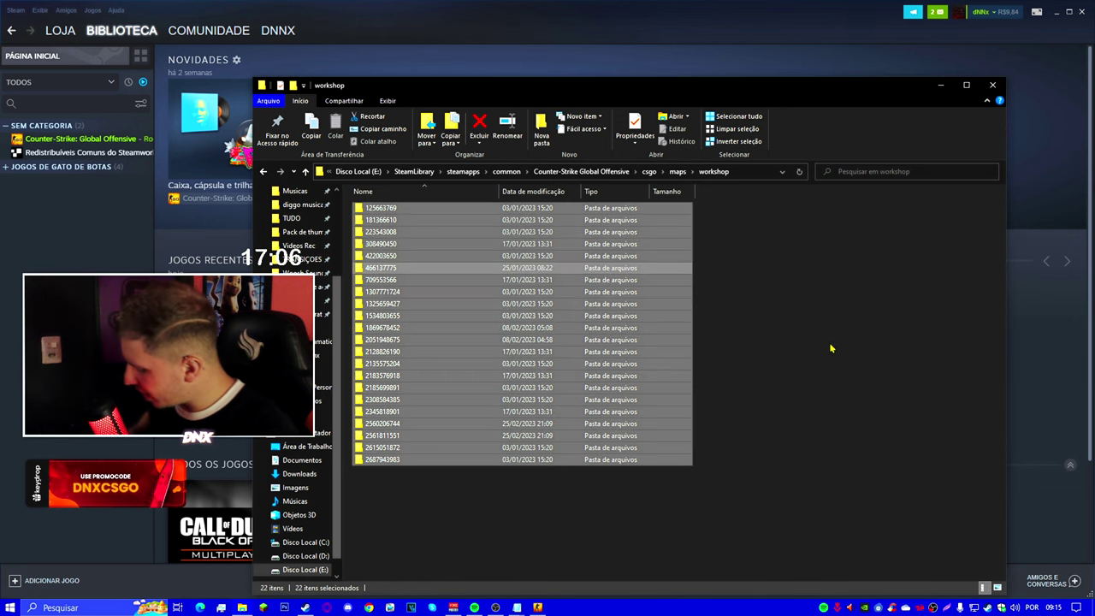
{"action": "key", "text": "shift+Delete"}
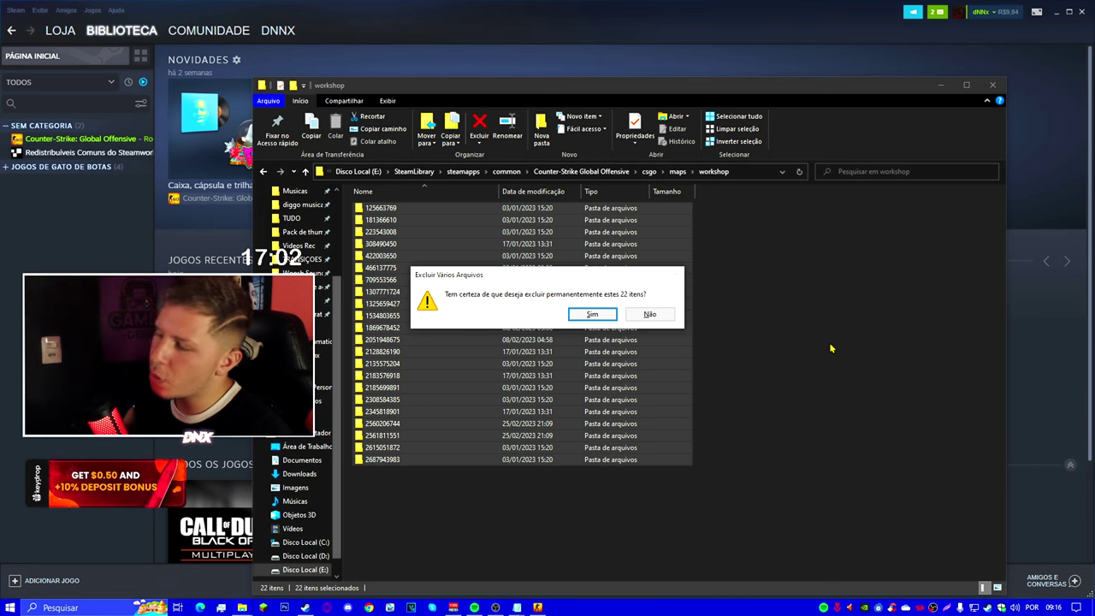
{"action": "key", "text": "Return"}
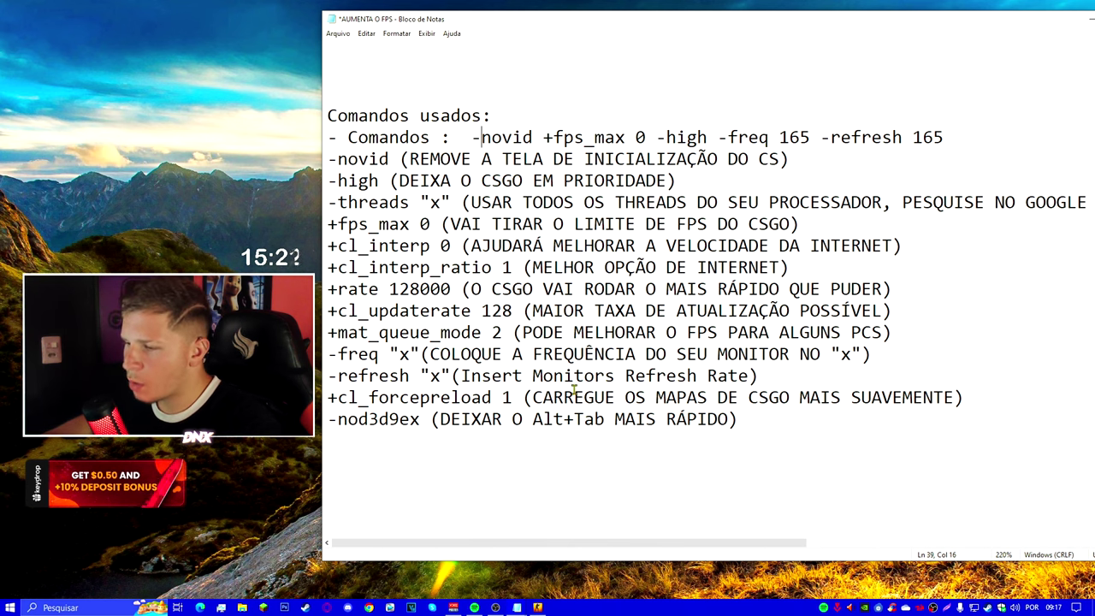
- Highlight the +cl_forcepreload 1 command in the AUMENTA O FPS notes and the start of the launch commands line
{"action": "left_click_drag", "start_coordinate": [513, 397], "coordinate": [327, 398]}
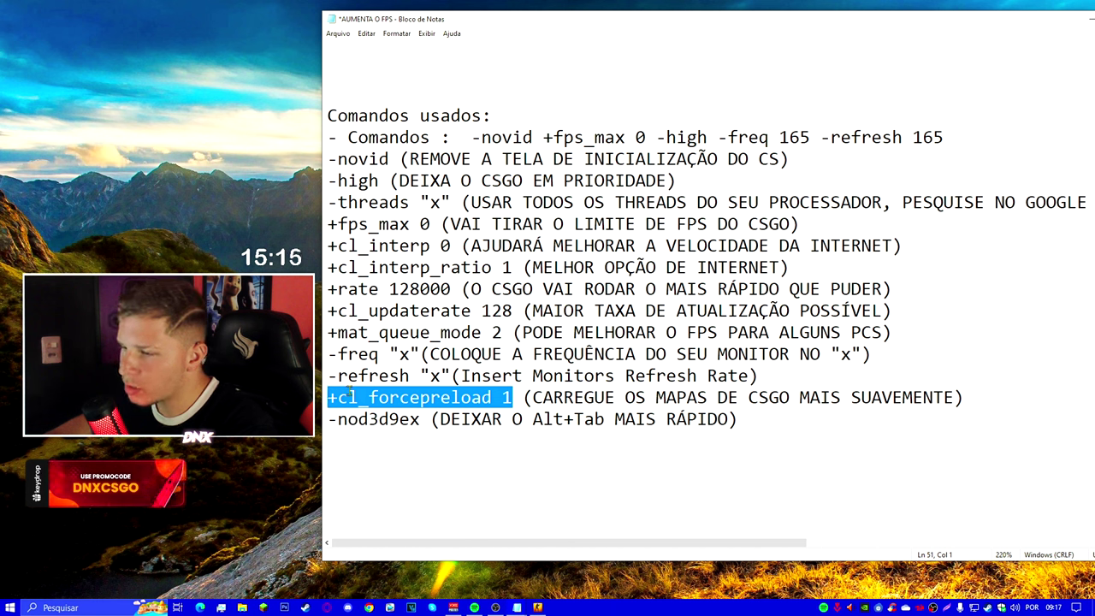
{"action": "left_click_drag", "start_coordinate": [461, 137], "coordinate": [593, 137]}
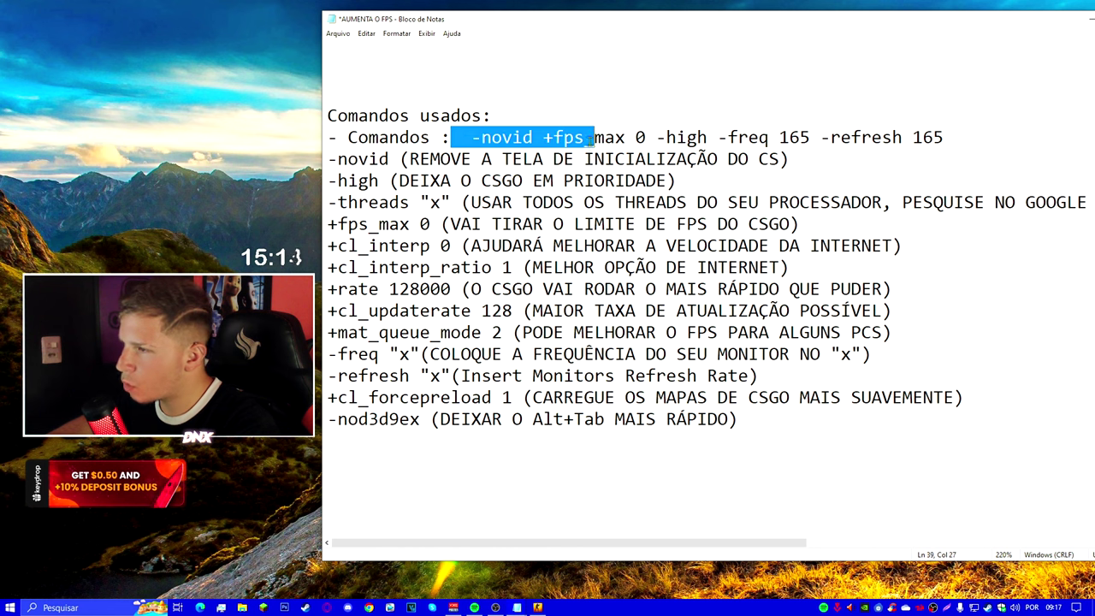
{"action": "left_click", "coordinate": [656, 353]}
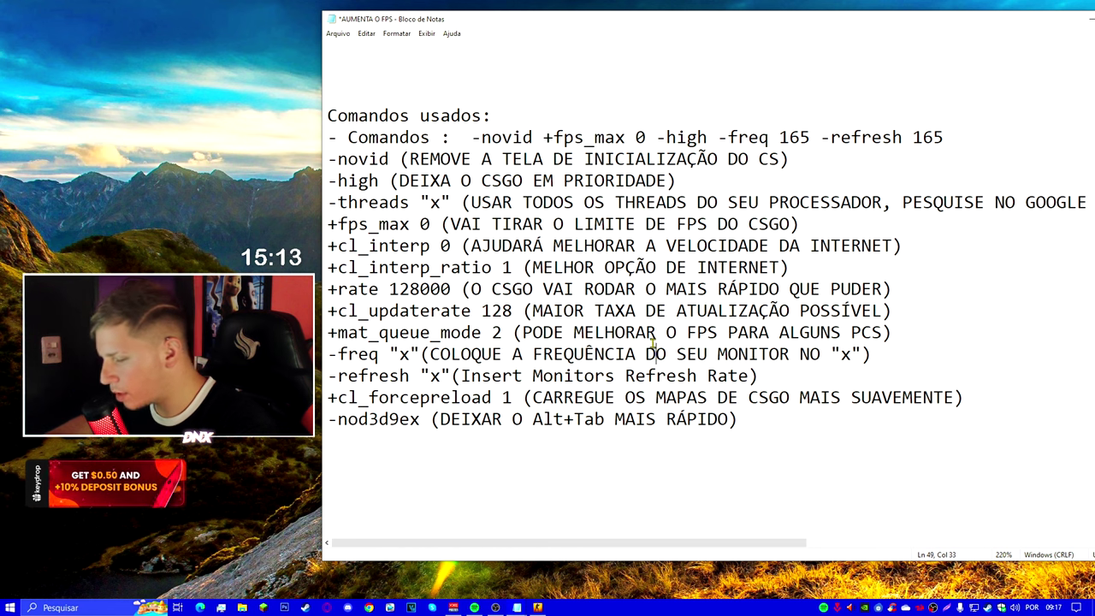
- Switch to Steam and append +cl_forcepreload 1 to the launch options of Counter-Strike: Global Offensive
{"action": "right_click", "coordinate": [989, 609]}
{"action": "left_click", "coordinate": [987, 609]}
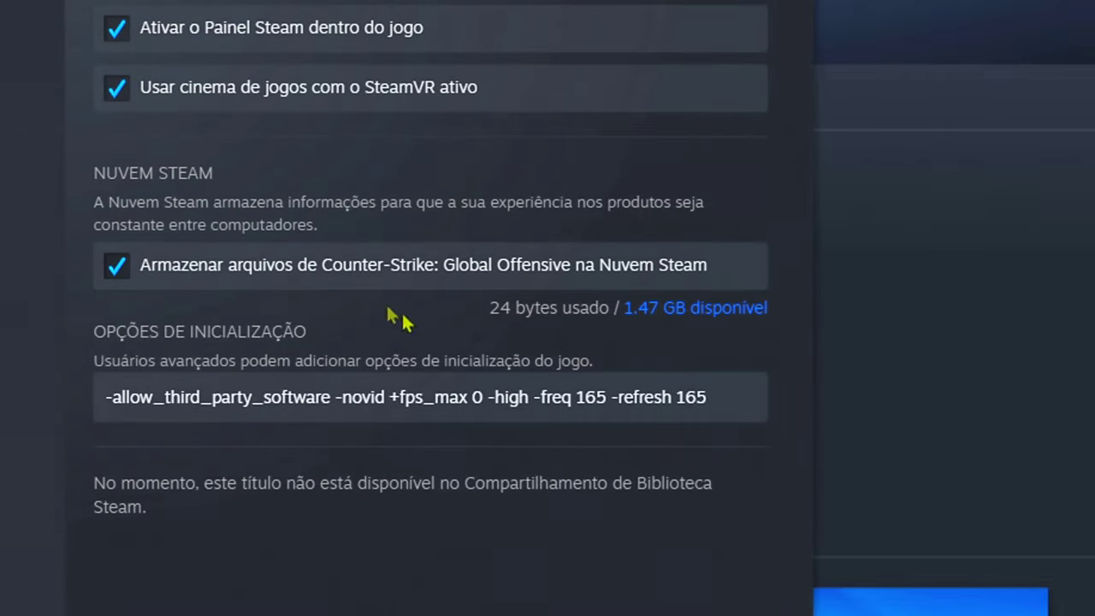
{"action": "left_click", "coordinate": [736, 397]}
{"action": "type", "text": "+cl_forcepreload 1"}
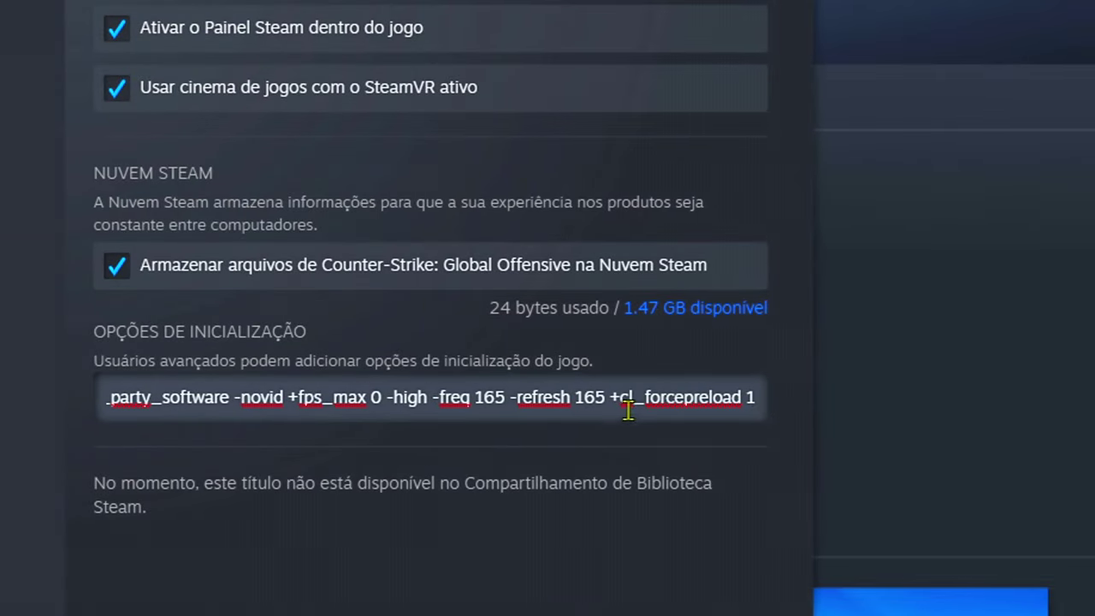
{"action": "left_click_drag", "start_coordinate": [627, 407], "coordinate": [736, 407]}
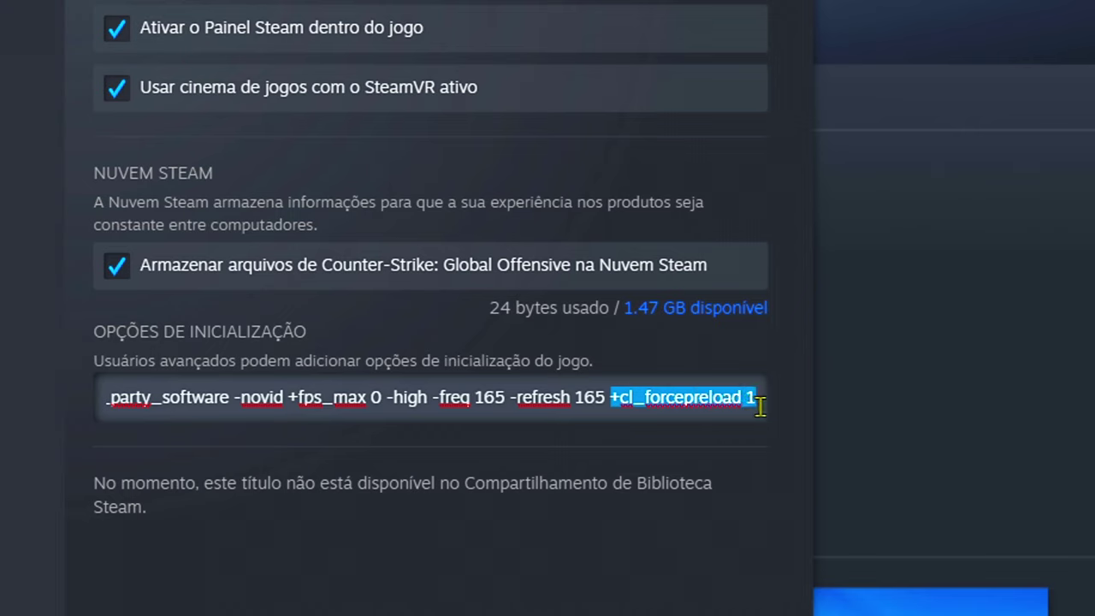
{"action": "left_click", "coordinate": [570, 397]}
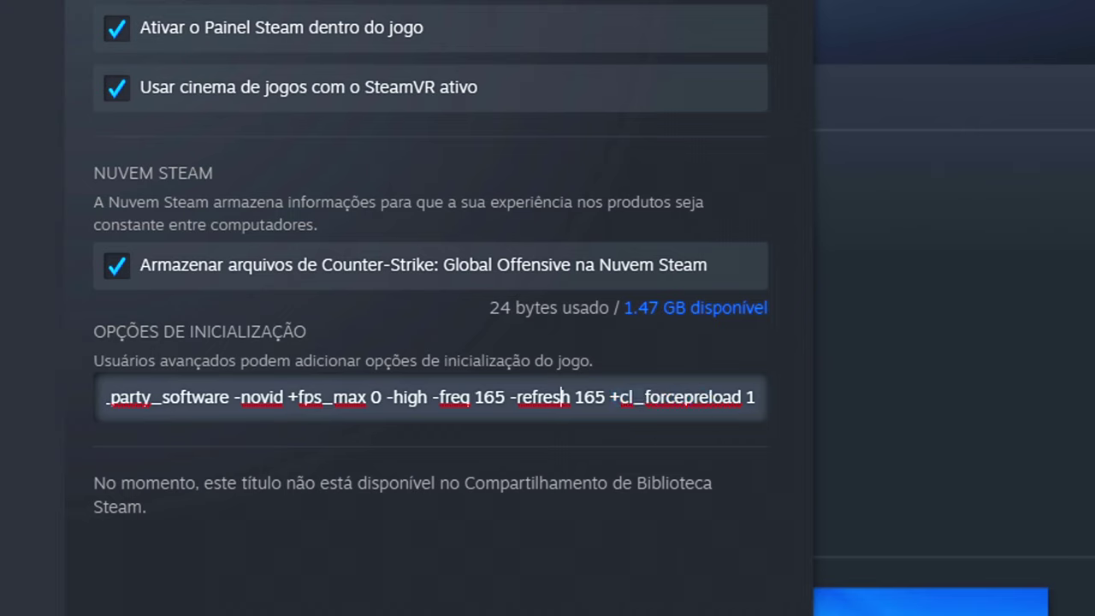
{"action": "left_click", "coordinate": [443, 409]}
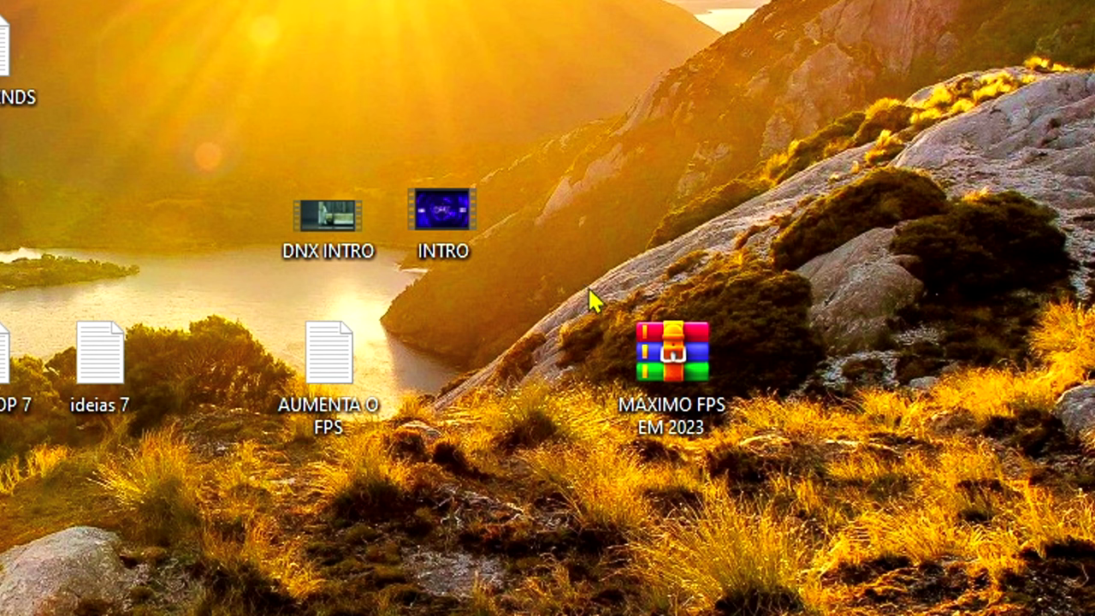
- Open the MAXIMO FPS EM 2023 archive, view the contents of dnxfps\+FPS, and return to the archive's root folder
{"action": "left_click_drag", "start_coordinate": [588, 286], "coordinate": [826, 525]}
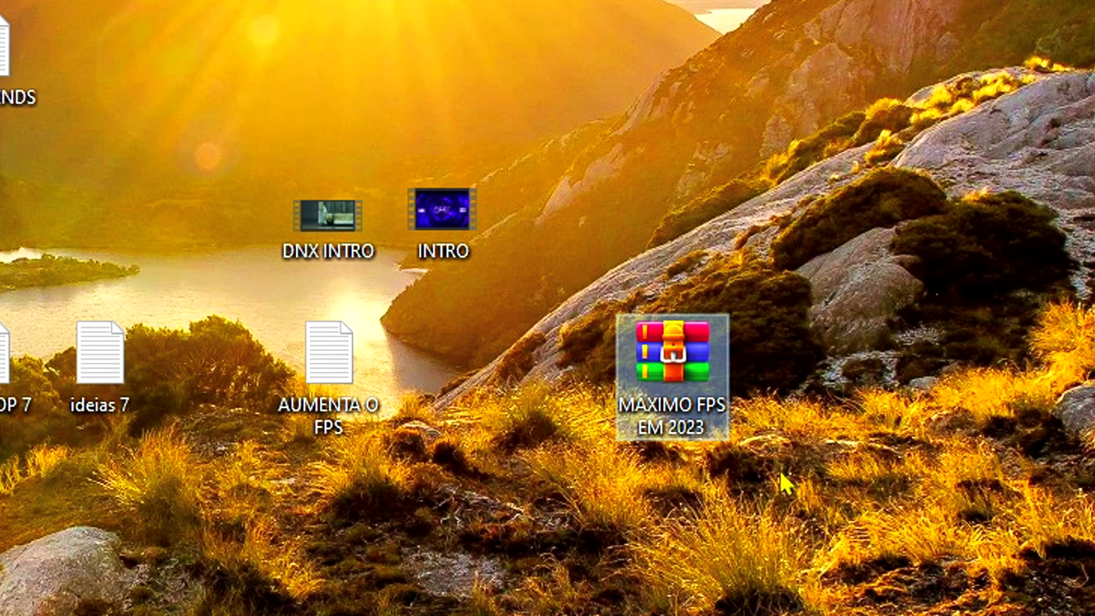
{"action": "double_click", "coordinate": [701, 344]}
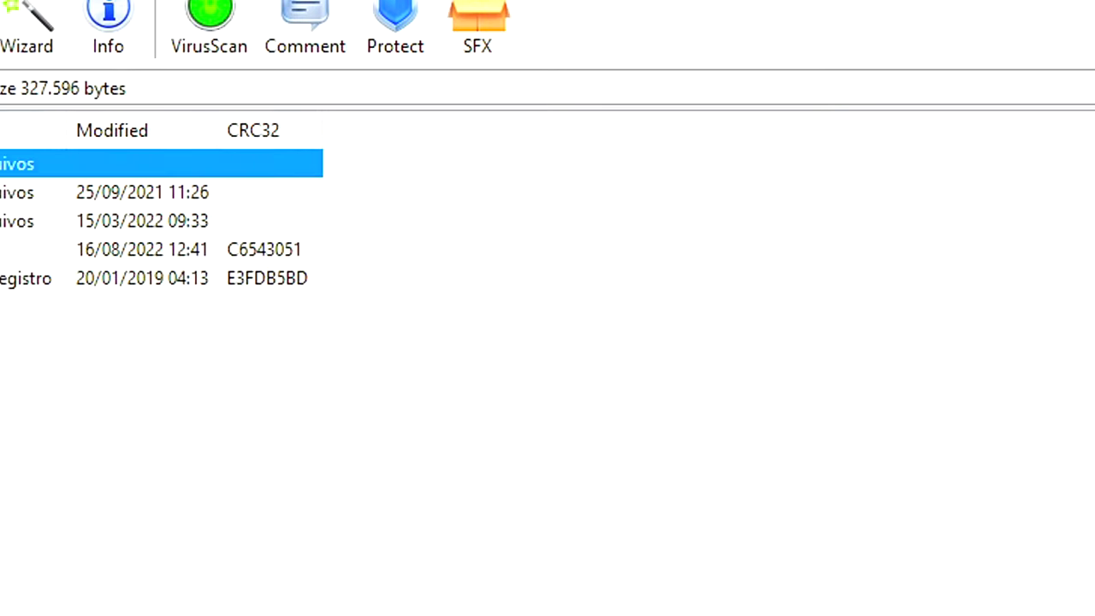
{"action": "double_click", "coordinate": [162, 345]}
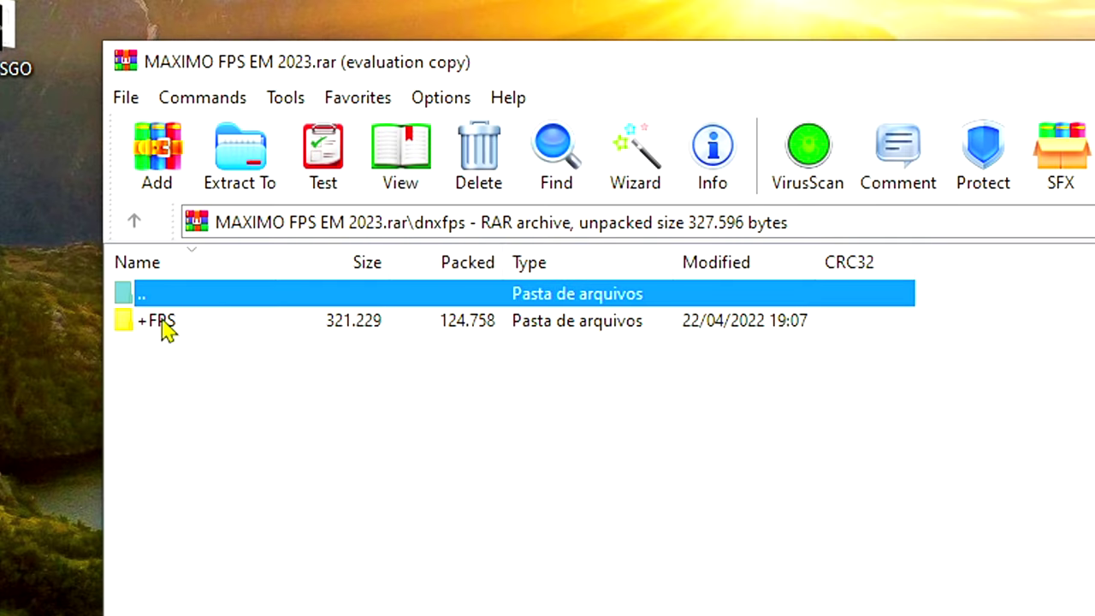
{"action": "double_click", "coordinate": [162, 325]}
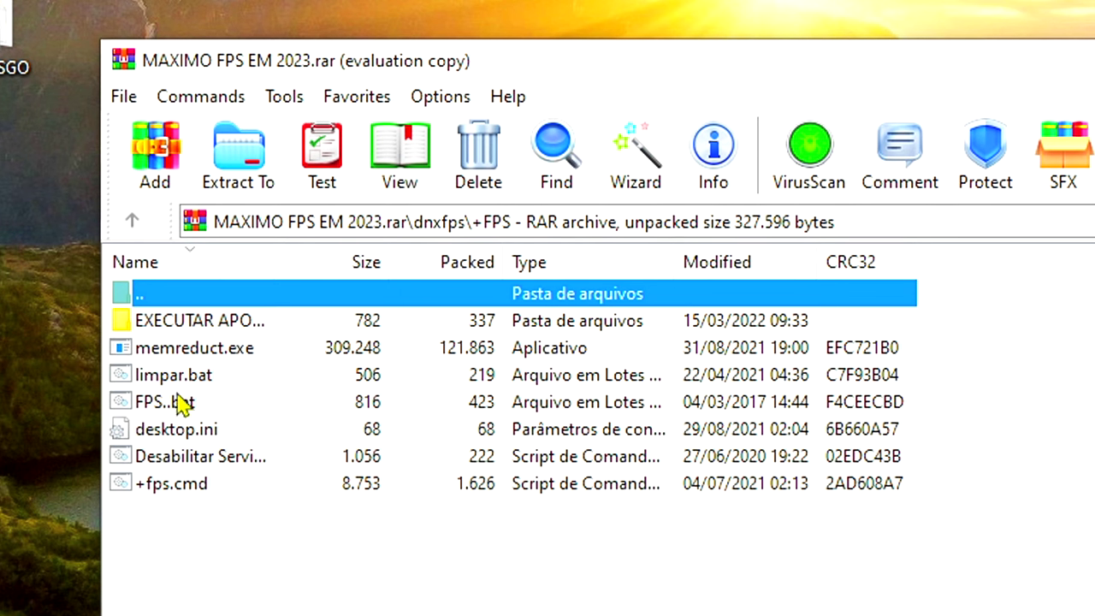
{"action": "double_click", "coordinate": [141, 295]}
{"action": "double_click", "coordinate": [183, 294]}
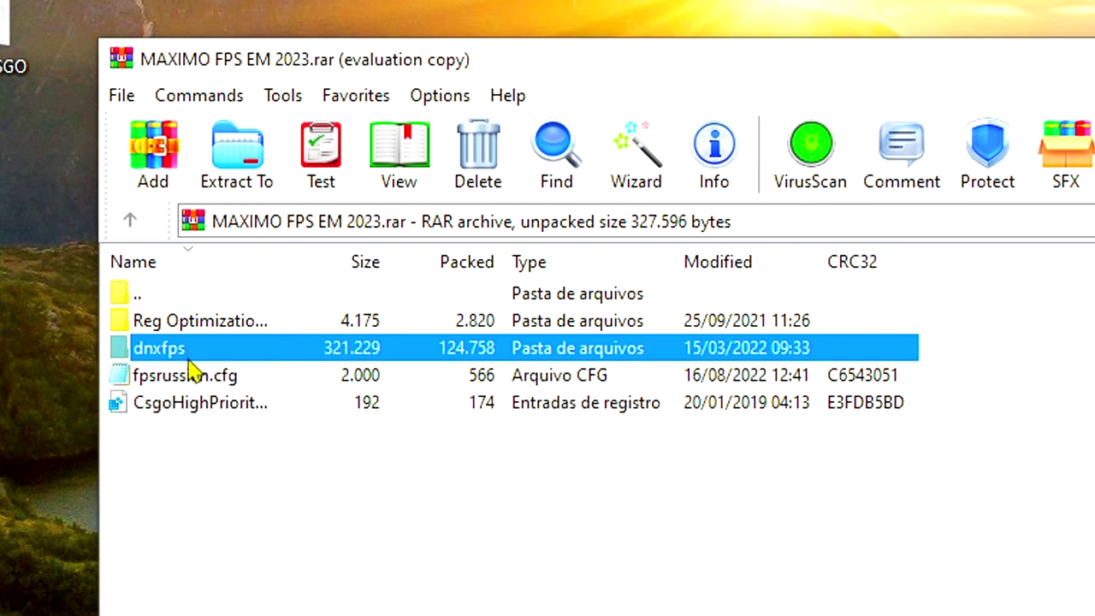